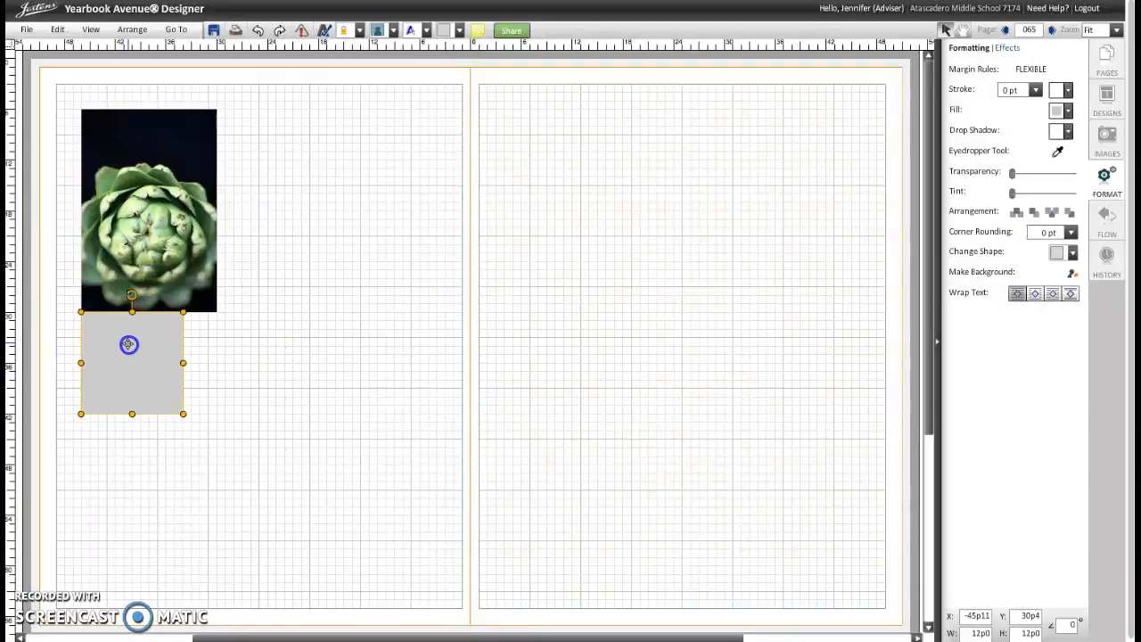
Resize the grey rectangle below the photo to match the photo's width, about 16p0 wide and 11p6 high
drag(184, 414, 218, 410)
click(1112, 181)
click(1108, 183)
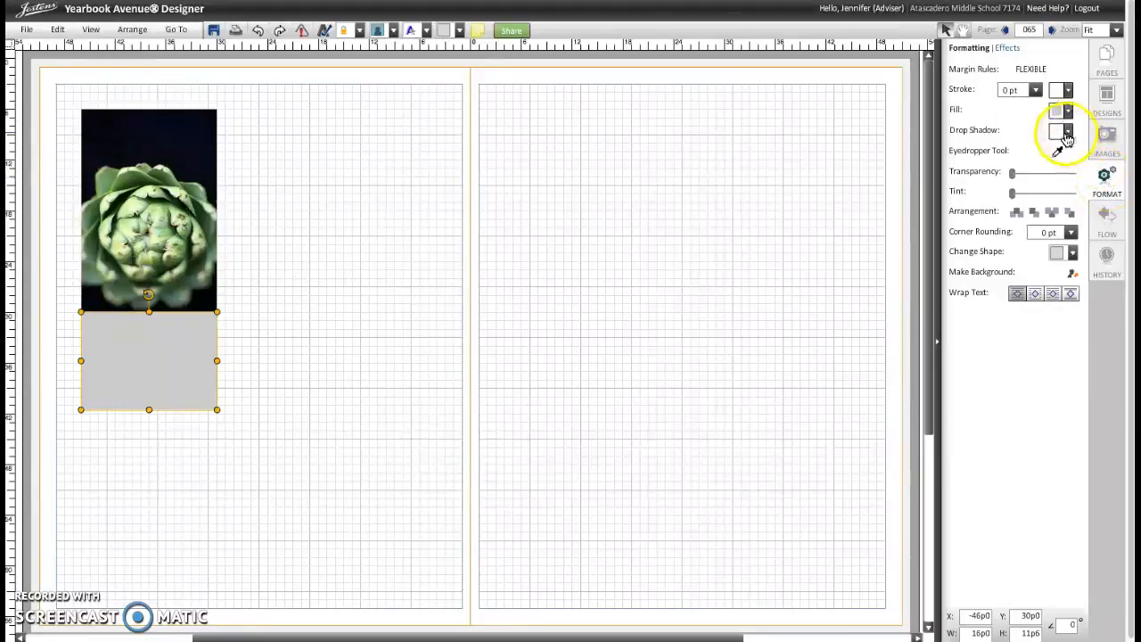
Set the grey rectangle's corner rounding to 12 pt
click(1071, 233)
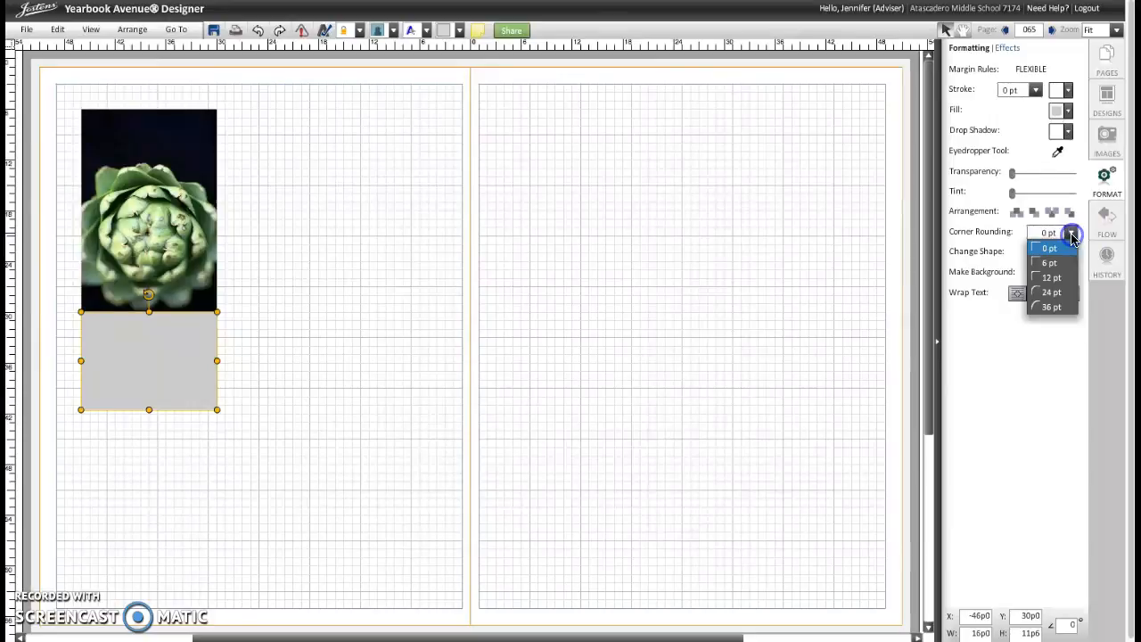
click(1057, 277)
click(341, 349)
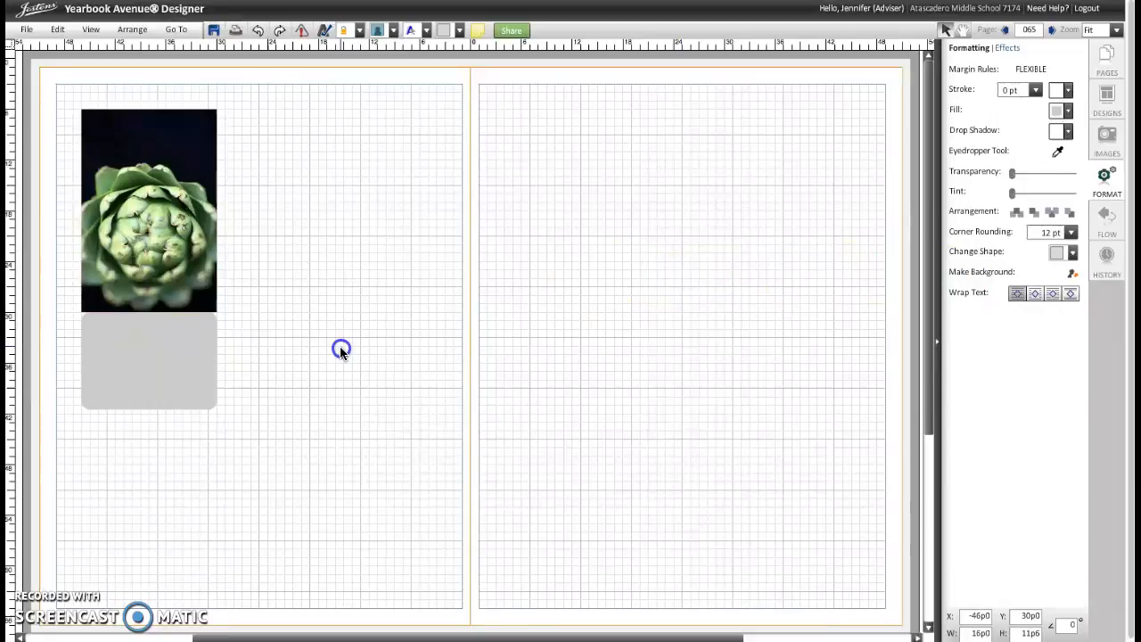
Set the grey rectangle's corner rounding to 24 pt and move it down slightly to leave a gap below the photo
click(170, 350)
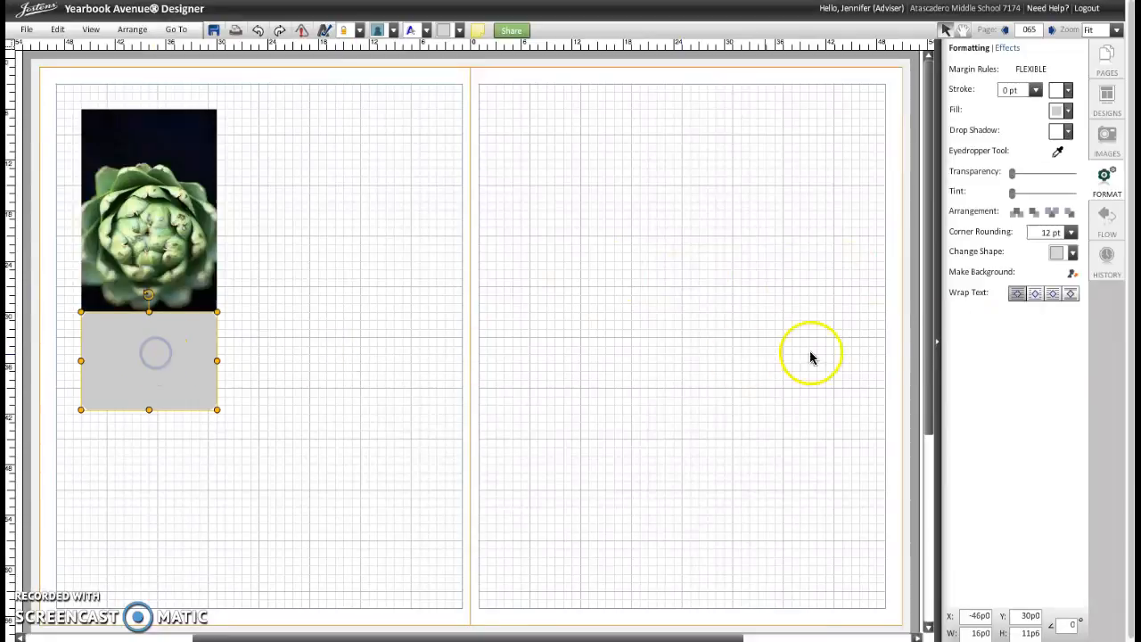
click(1071, 233)
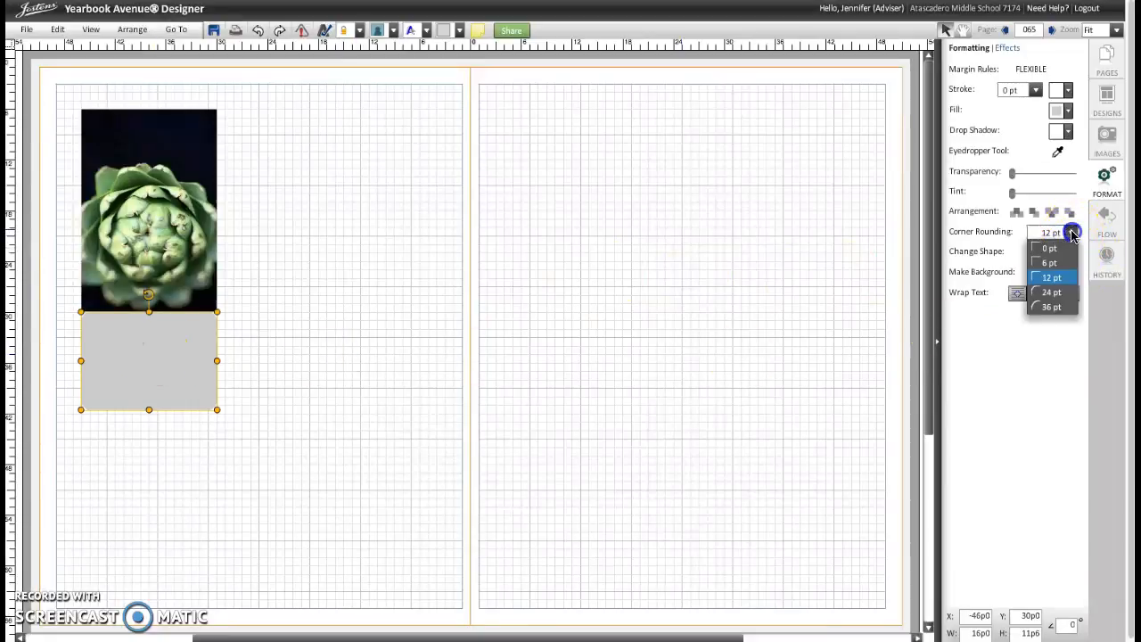
click(1059, 294)
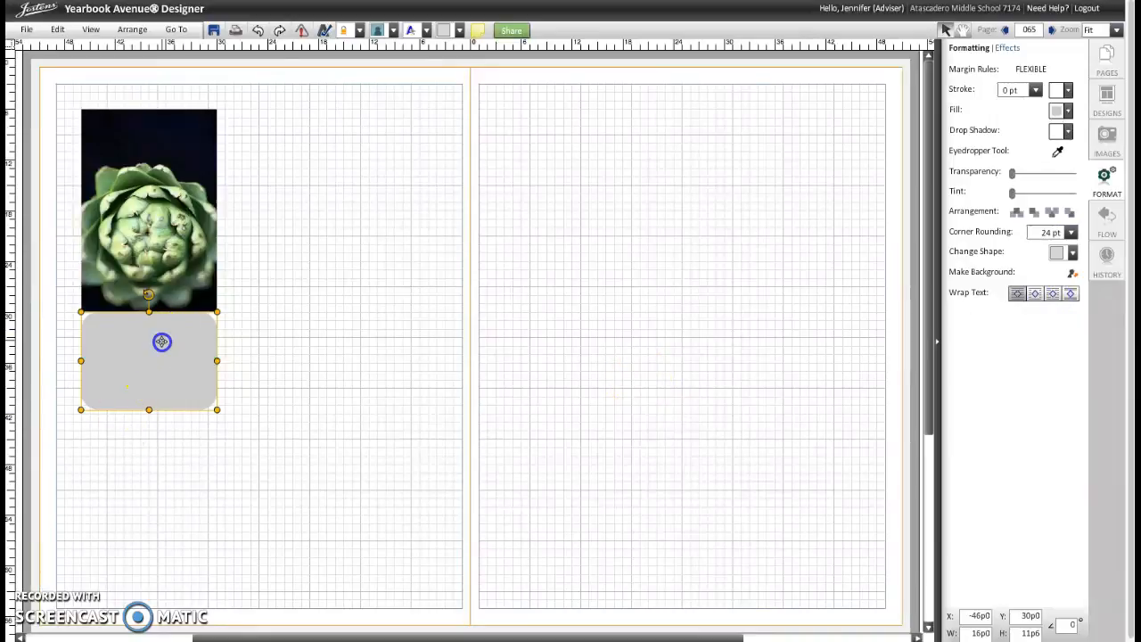
click(237, 359)
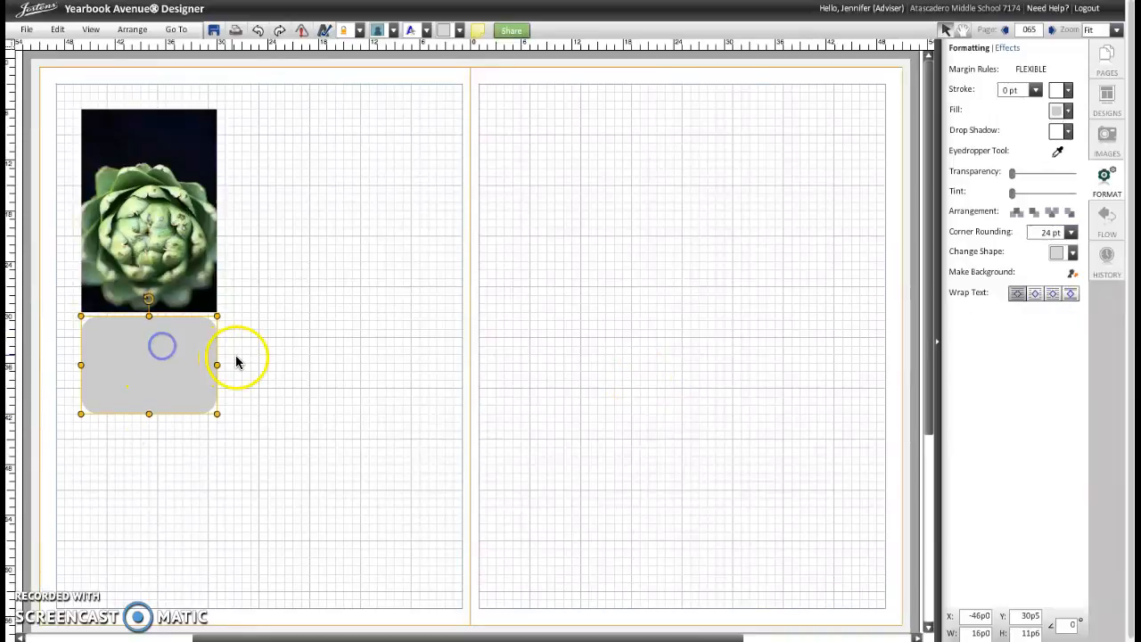
Fill the rounded rectangle below the photo with CS Mint Cream from the Classic colors
click(174, 358)
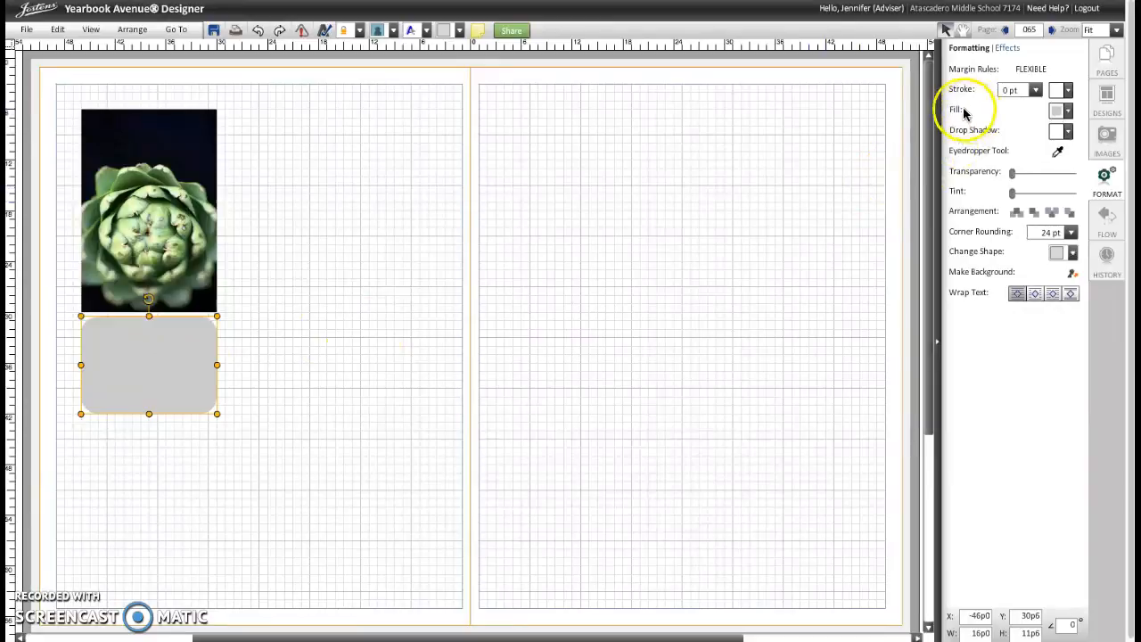
click(1069, 113)
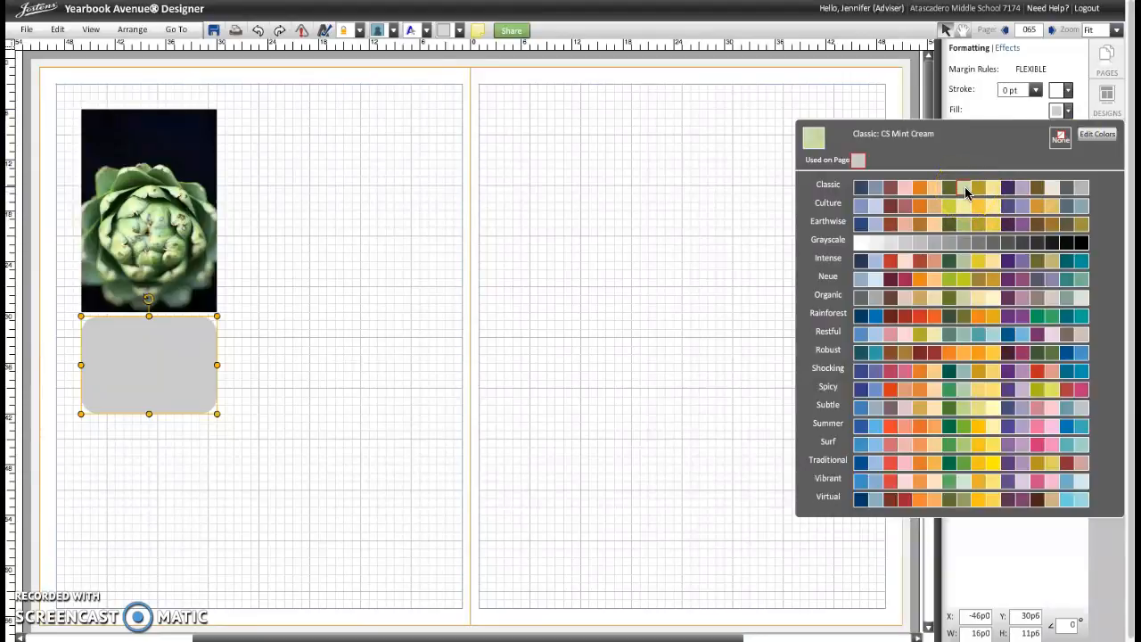
click(967, 191)
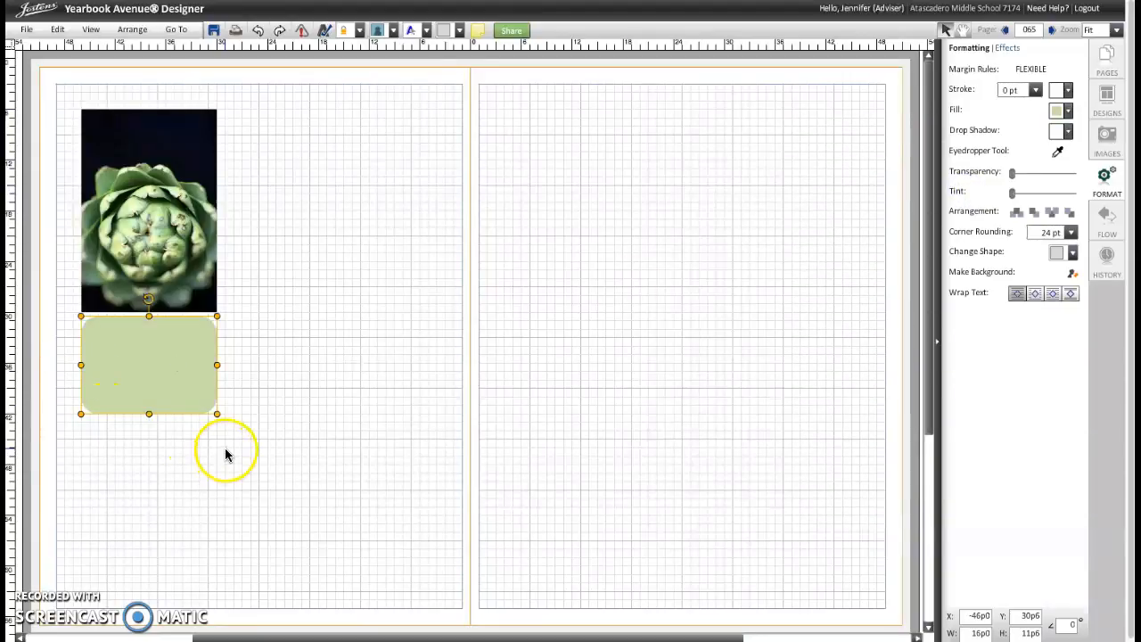
click(273, 416)
Add a text box, replace its placeholder text with "Artichoke", and place it at the upper left of the green rectangle
click(411, 30)
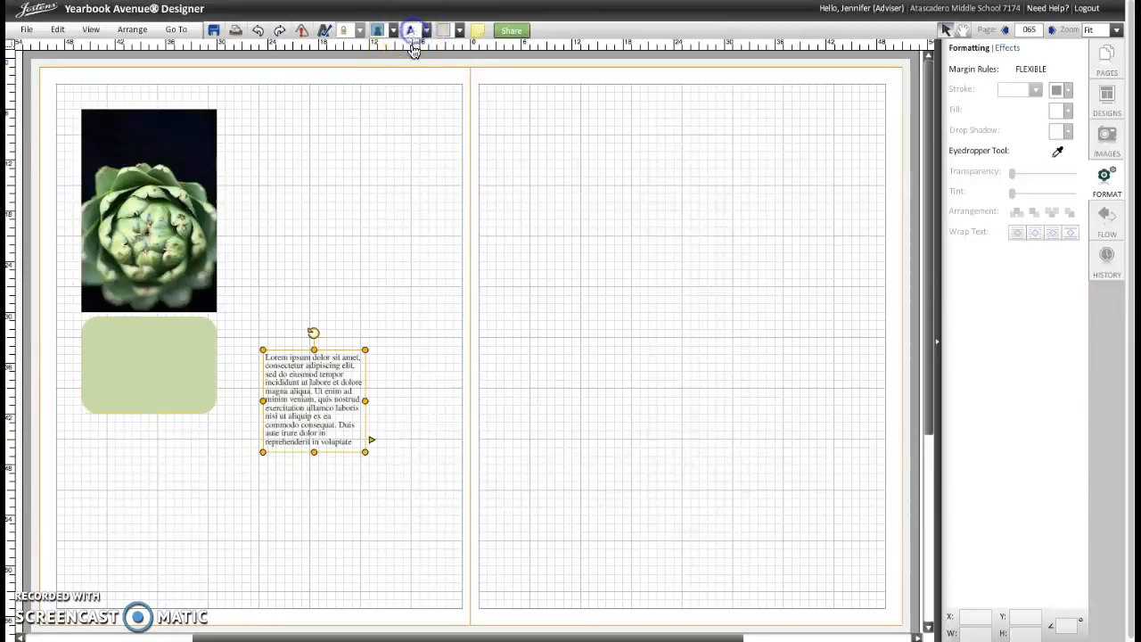
double_click(304, 375)
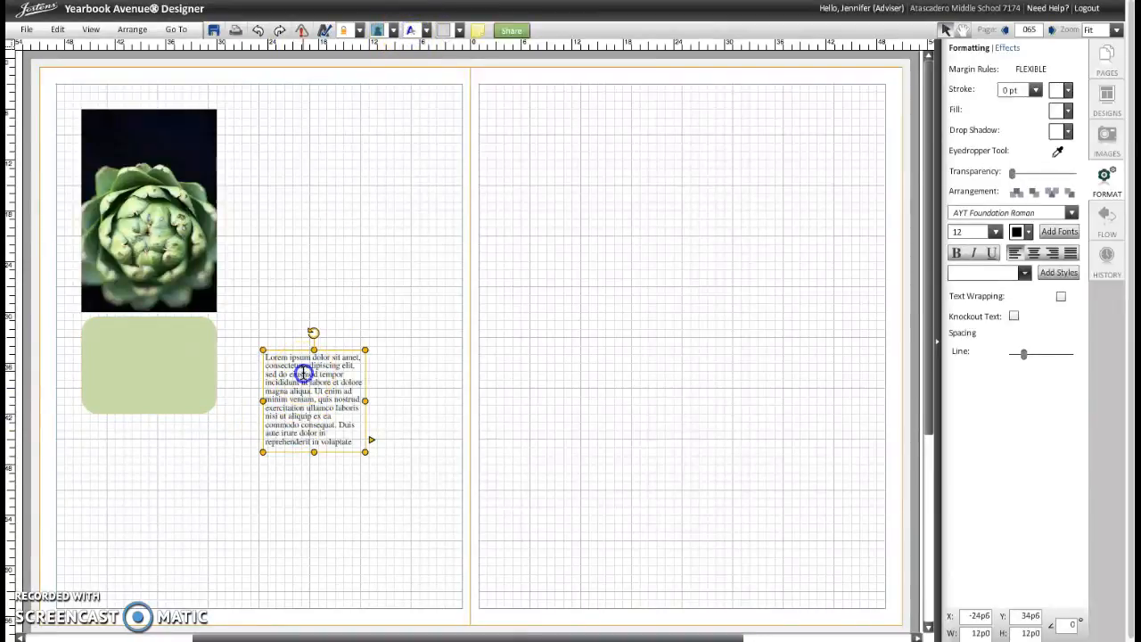
click(390, 390)
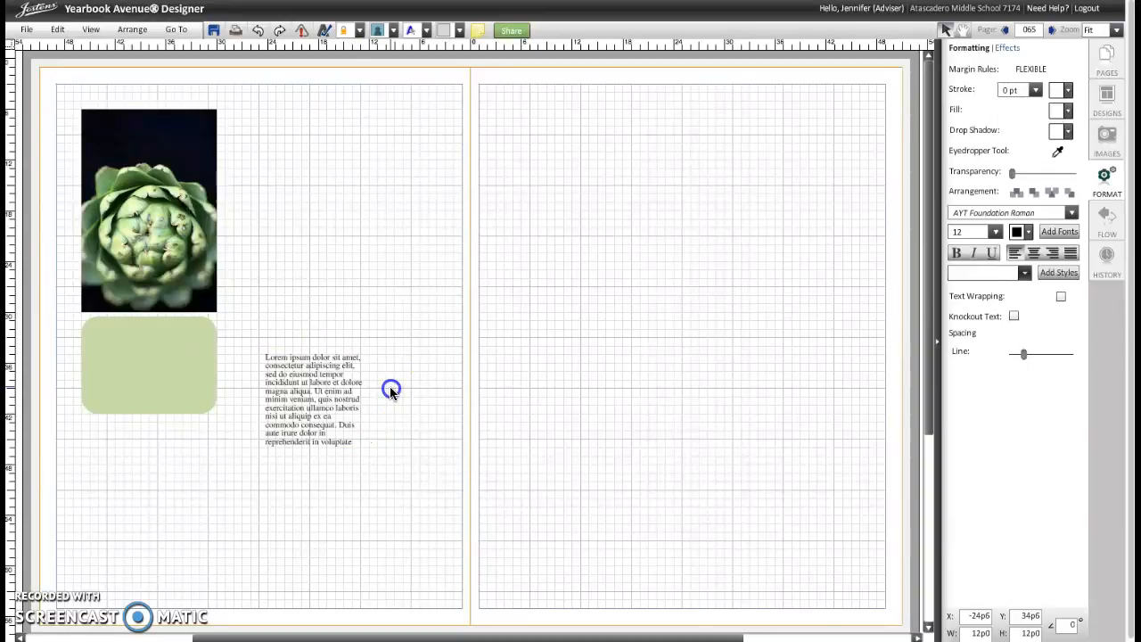
click(319, 384)
double_click(321, 384)
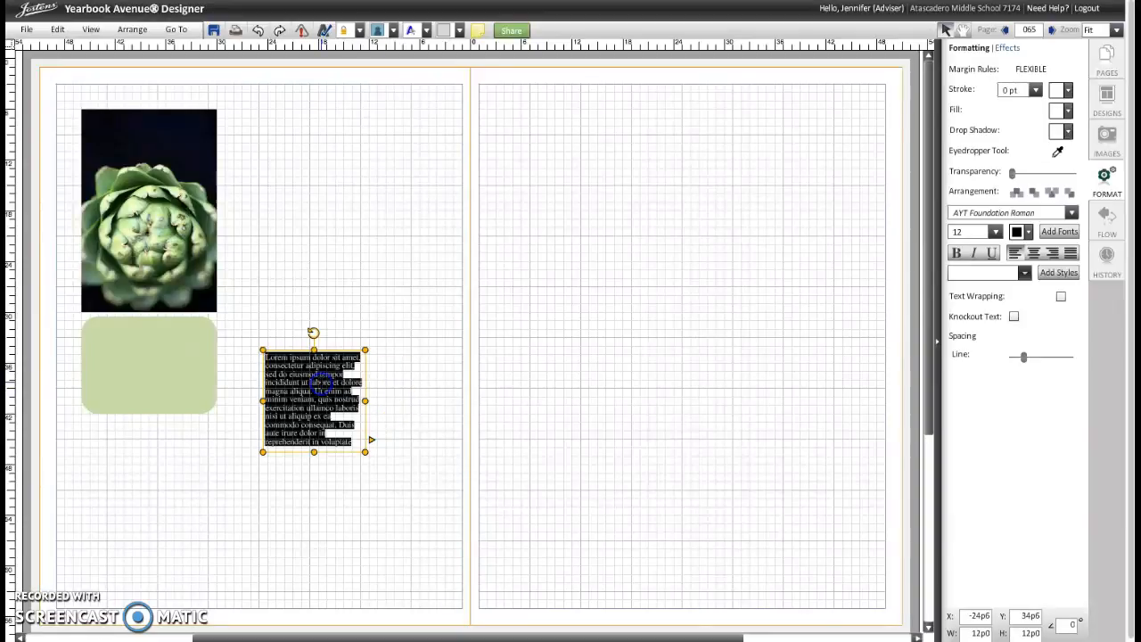
click(384, 380)
double_click(318, 377)
click(319, 382)
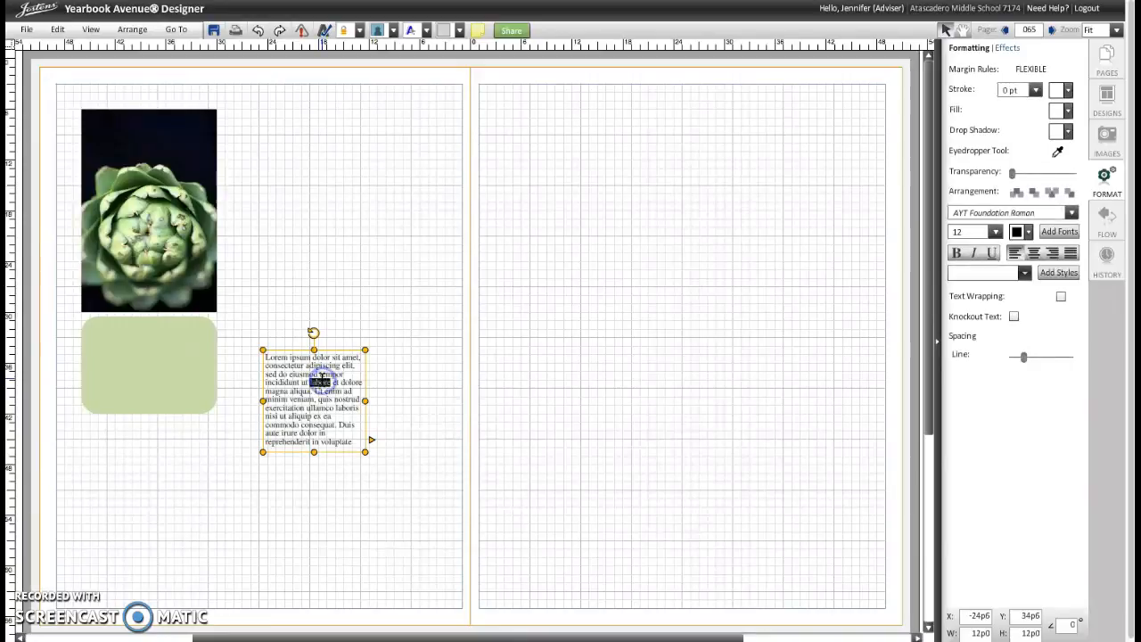
click(357, 407)
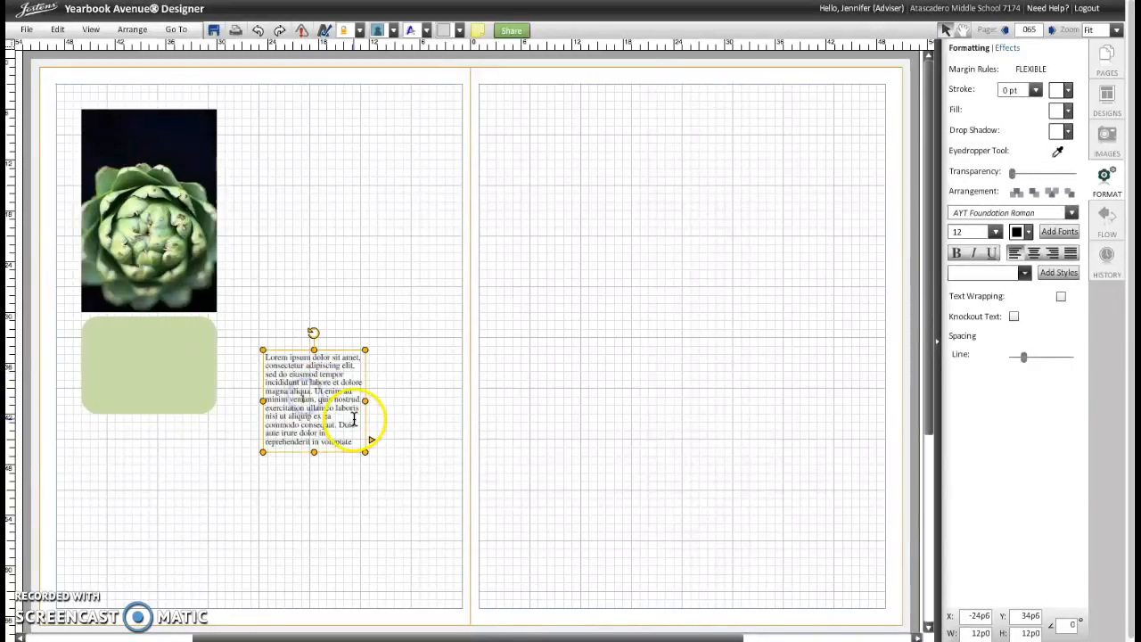
double_click(354, 406)
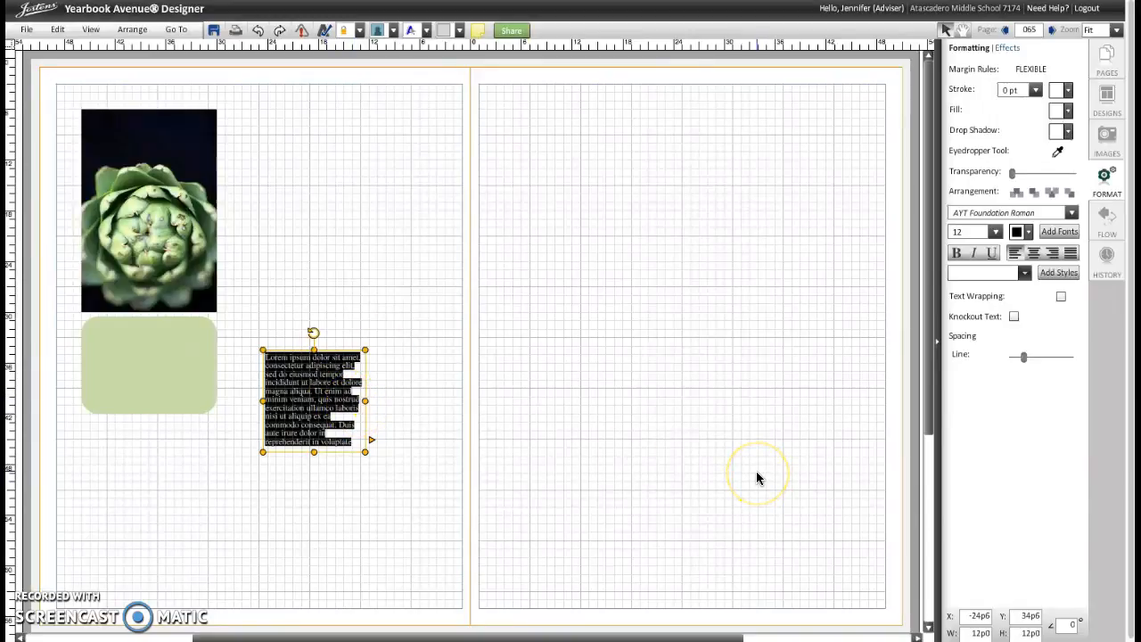
key(Delete)
text(Artichoke)
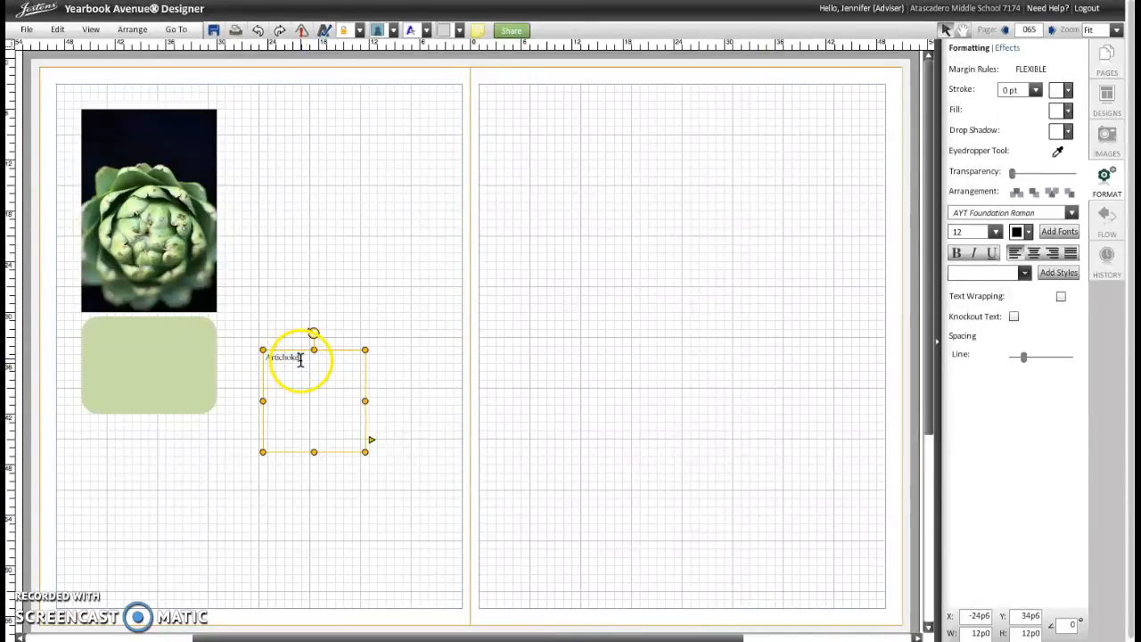
drag(299, 357, 119, 323)
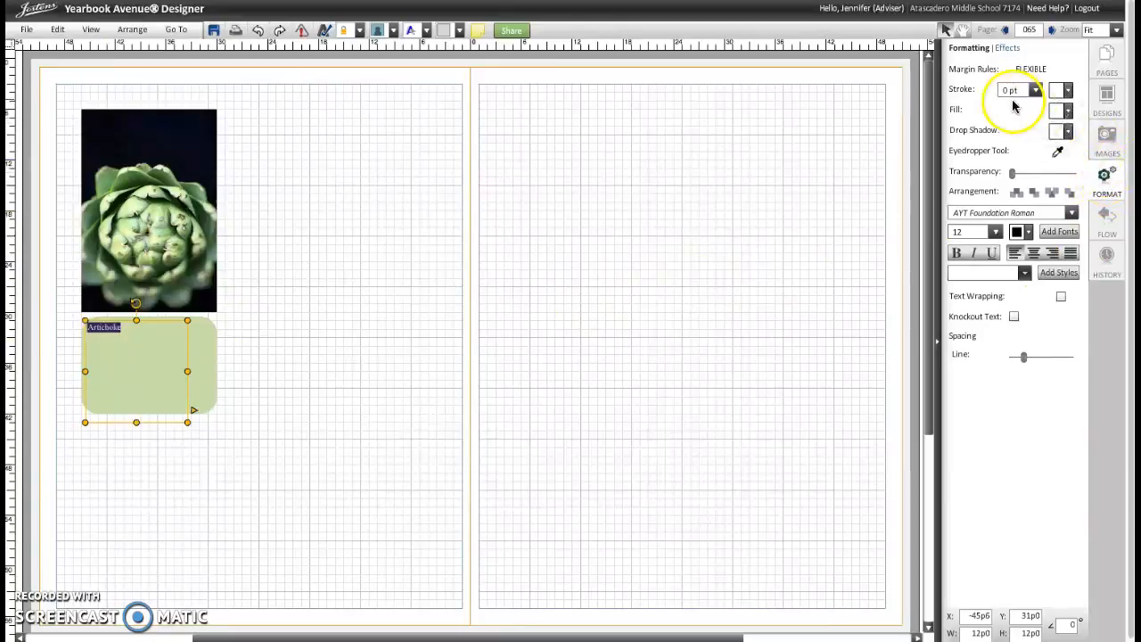
Set the "Artichoke" text to the AYT Urbano Lt Cond font at size 40
click(1074, 214)
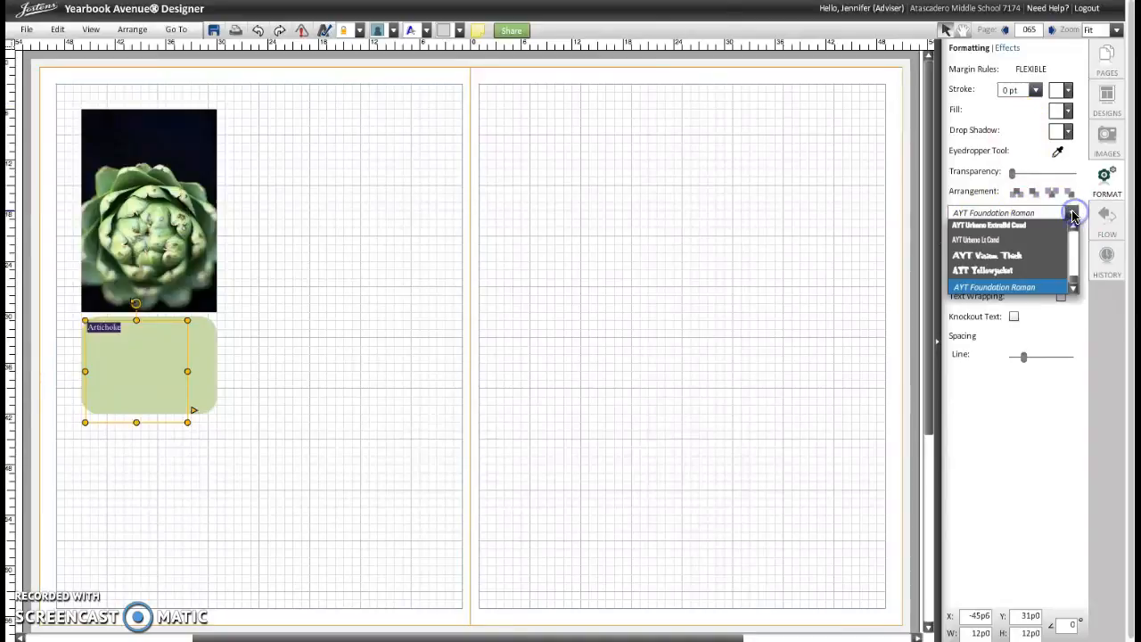
click(1000, 231)
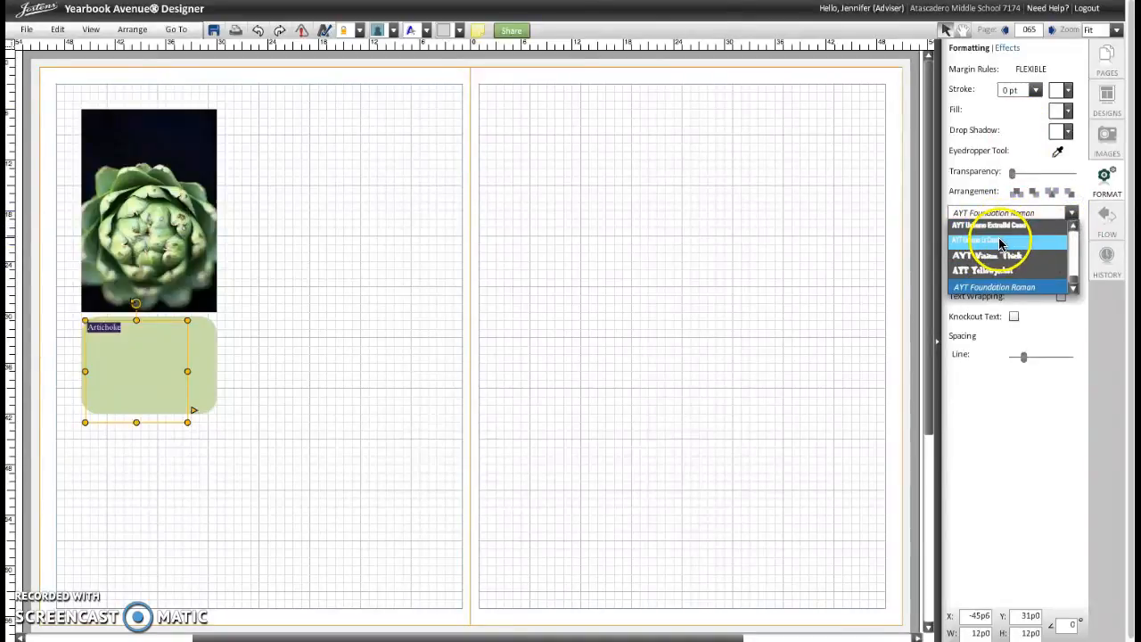
click(1000, 241)
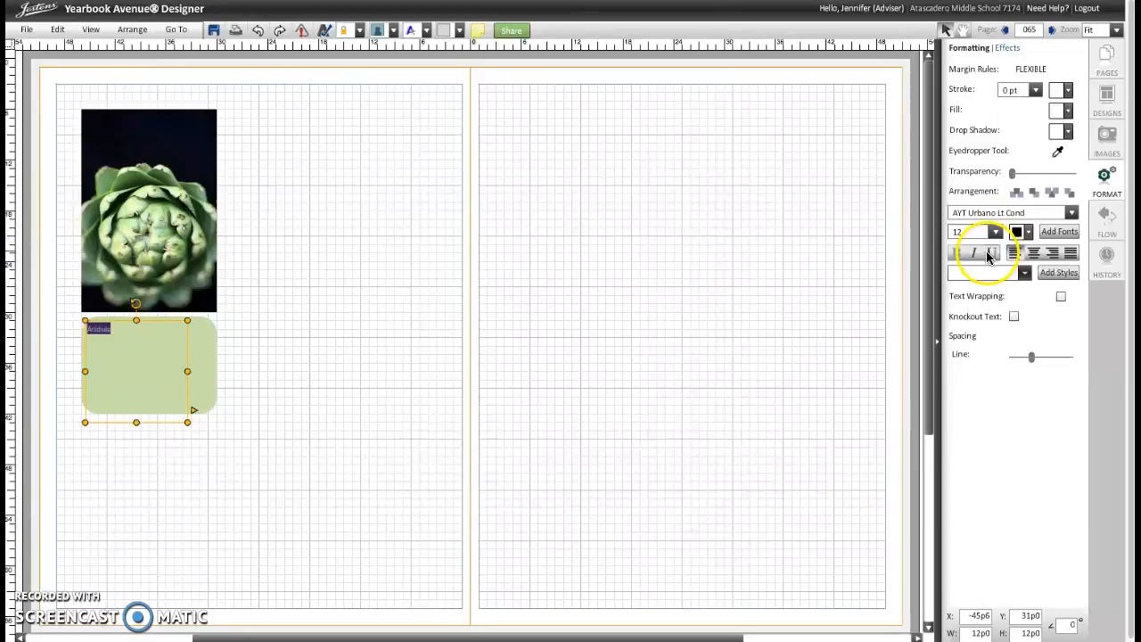
click(997, 233)
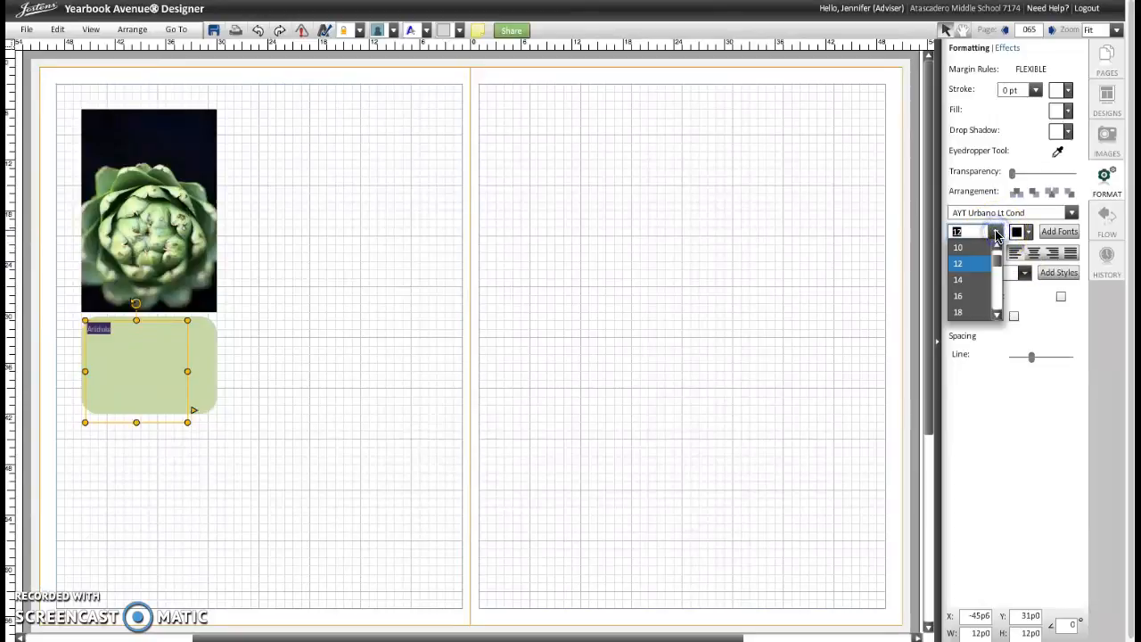
drag(999, 262, 1001, 279)
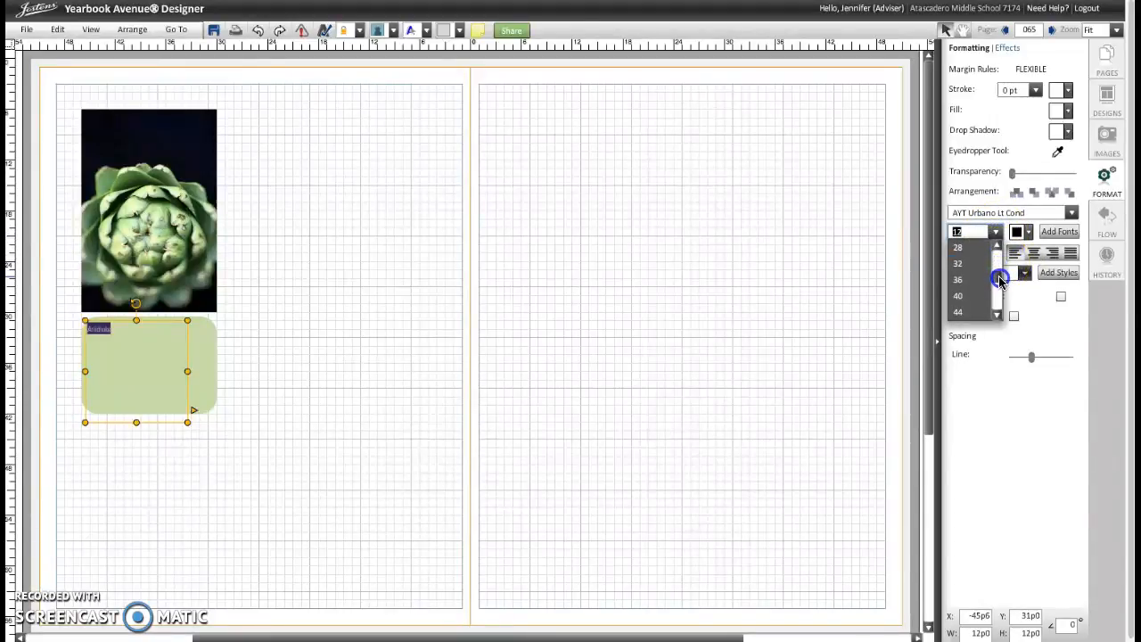
click(960, 296)
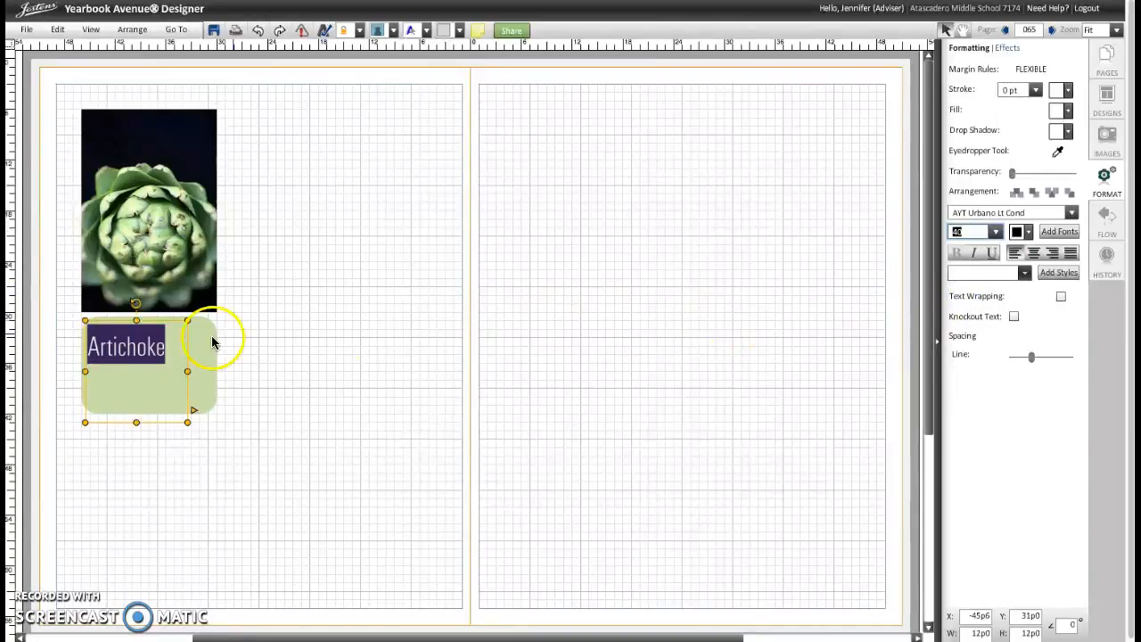
Move the "Artichoke" text box up to Y 29p6 and shorten it to 6p0 high
drag(163, 319, 163, 308)
drag(137, 407, 136, 357)
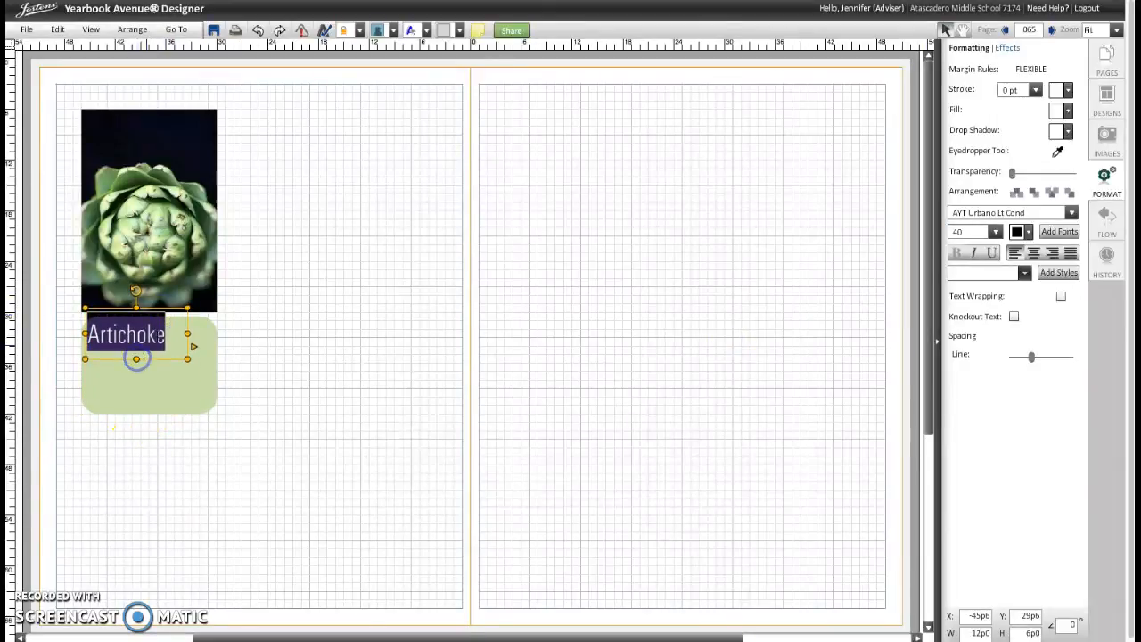
click(169, 333)
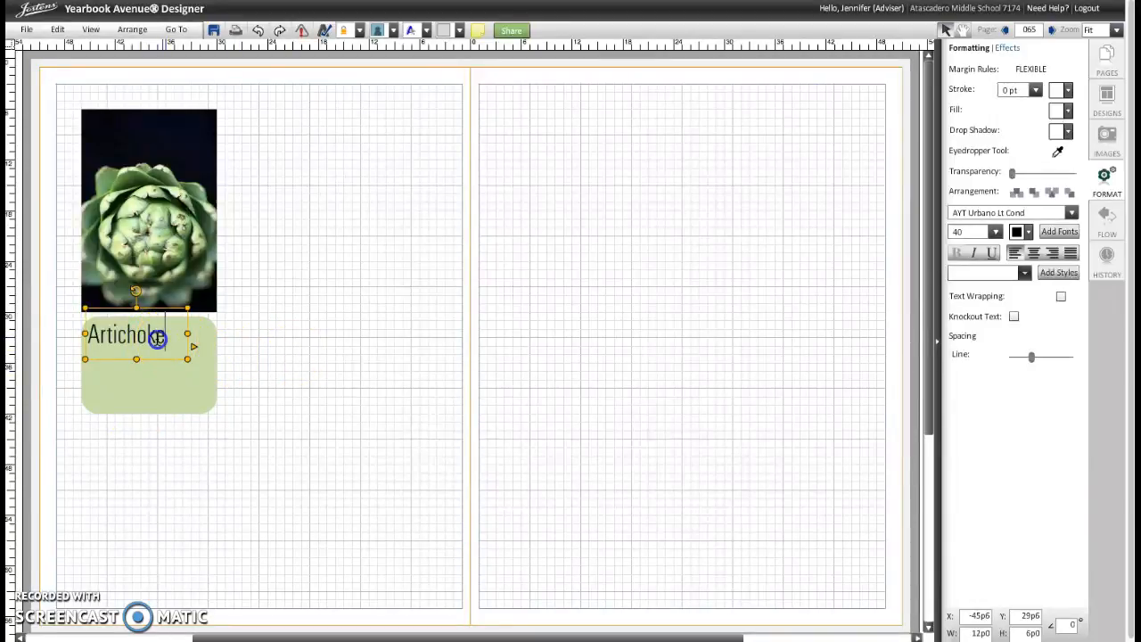
Change the color of the "Artichoke" text to white from the Grayscale colors
drag(157, 337, 76, 338)
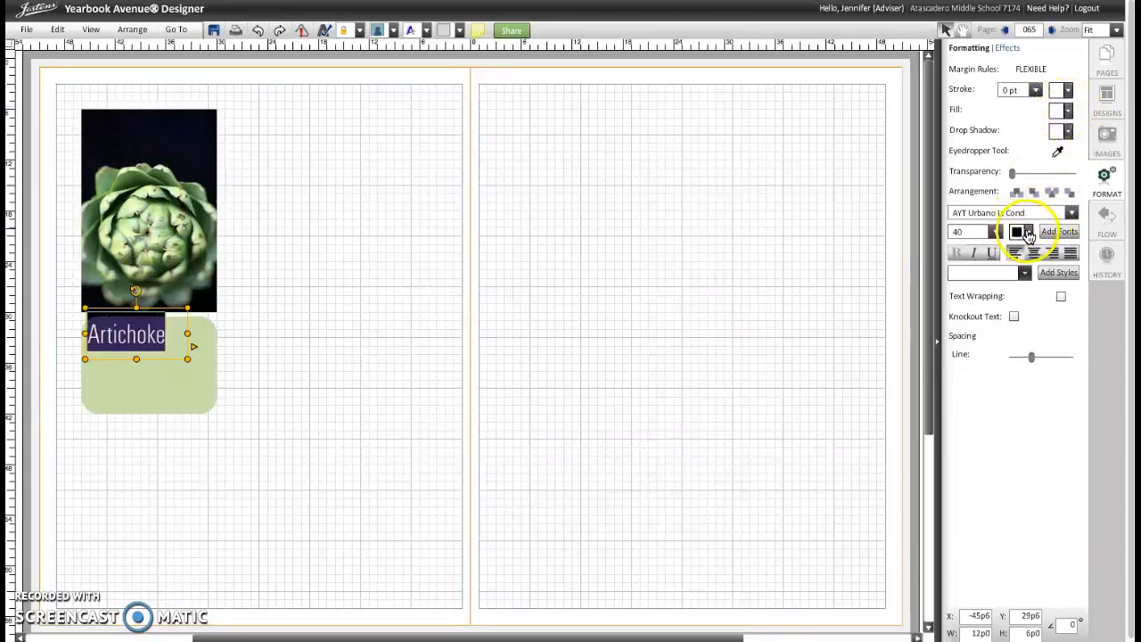
click(1030, 233)
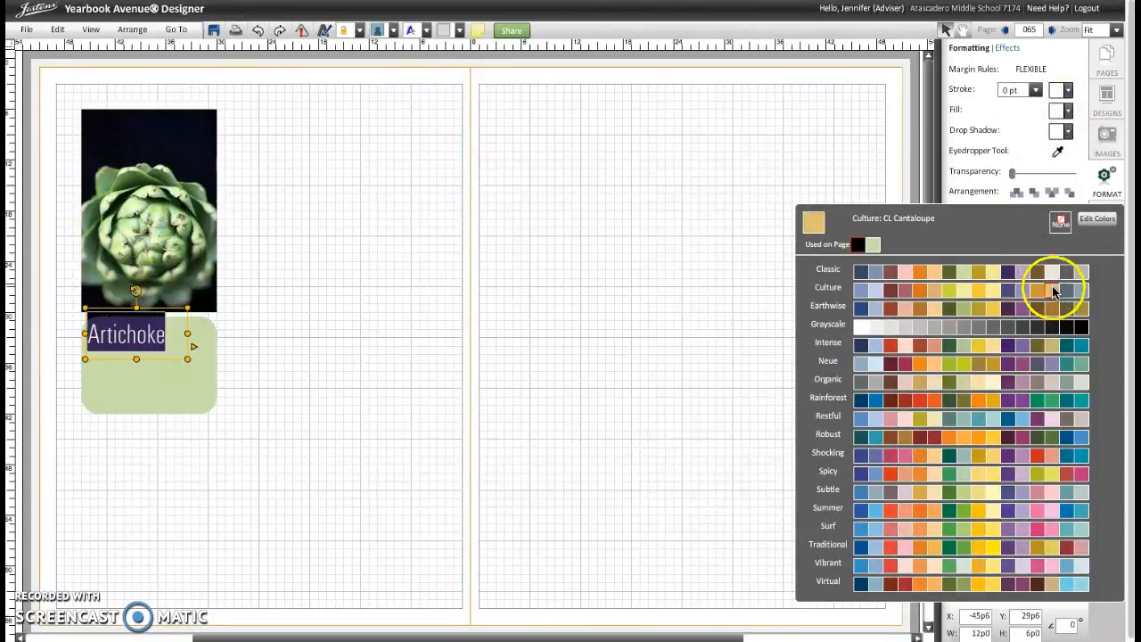
click(861, 328)
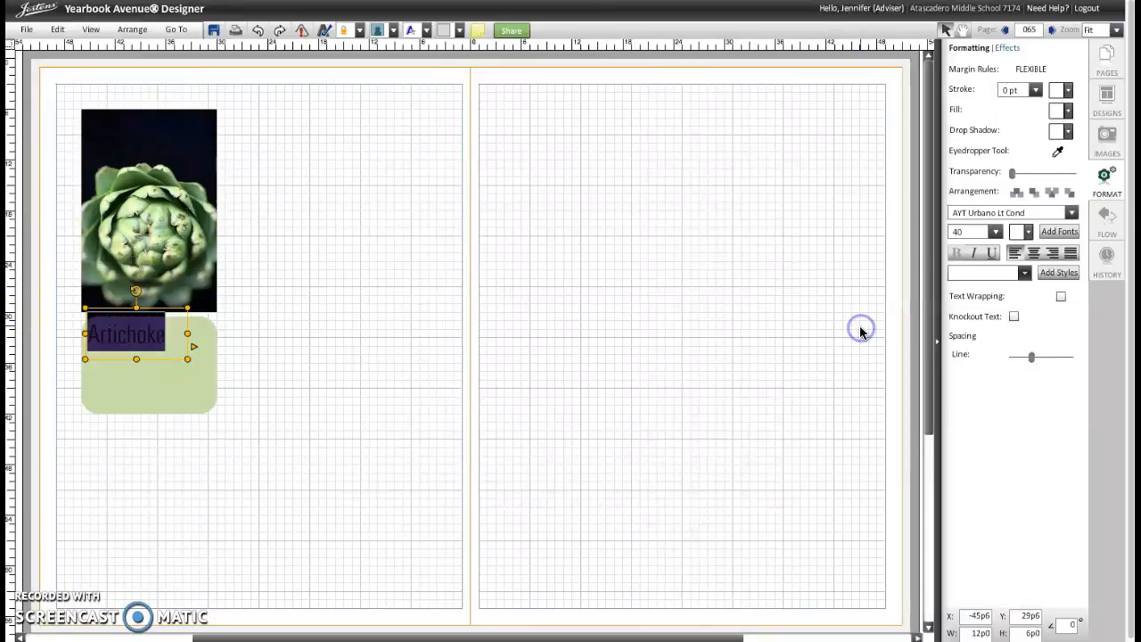
click(305, 399)
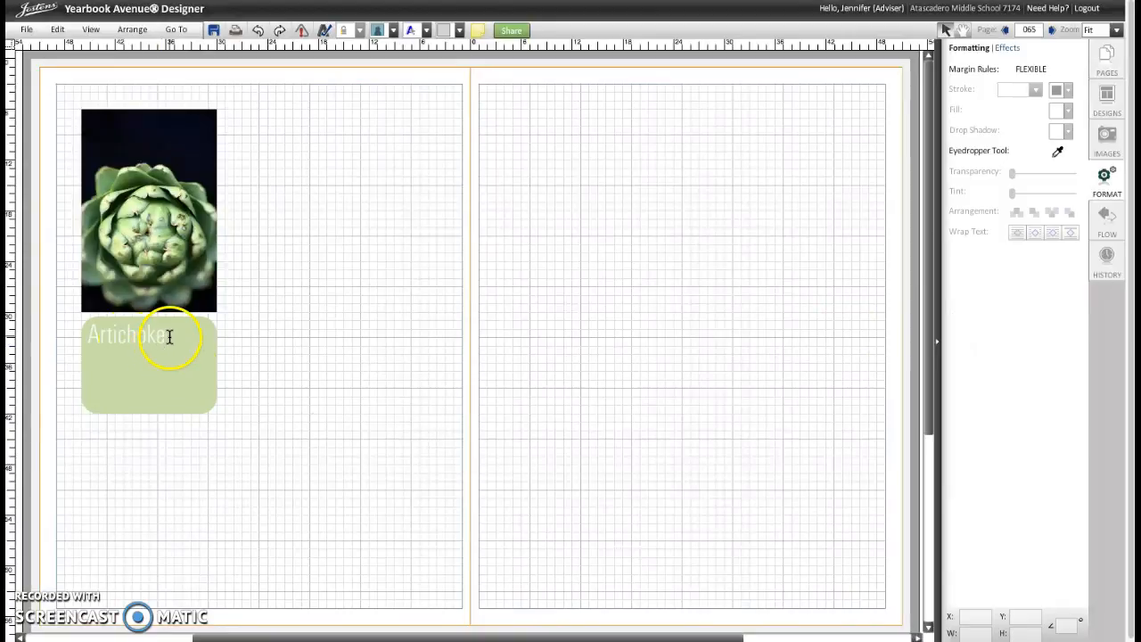
Nudge the "Artichoke" text box slightly left within the green rectangle
click(169, 336)
drag(186, 333, 175, 332)
click(295, 319)
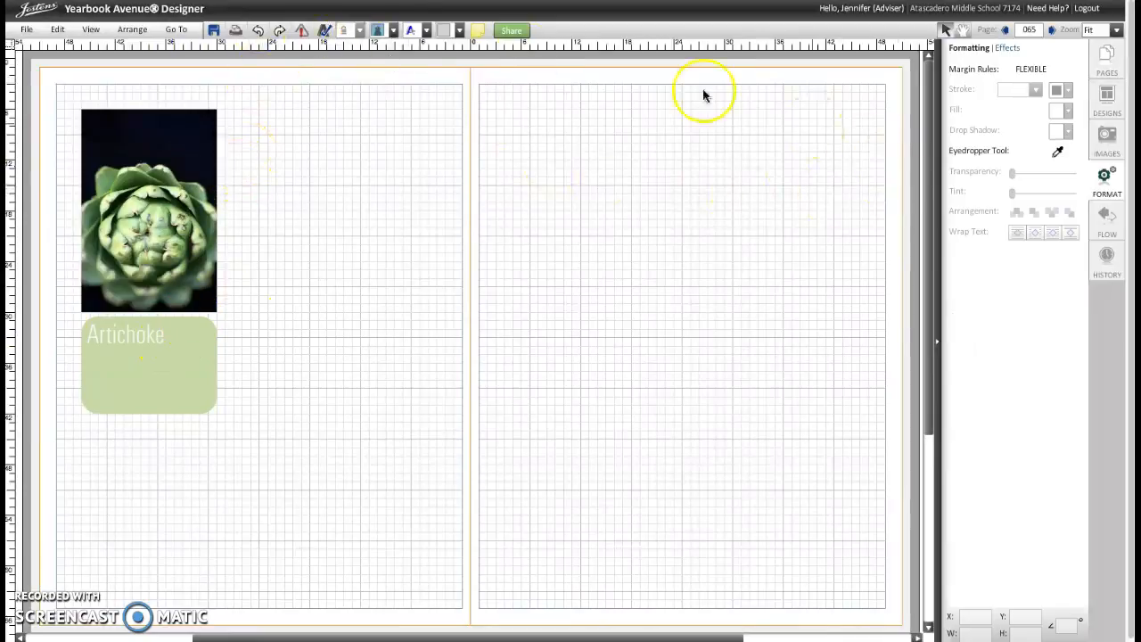
Add a second text box and replace its placeholder text with "this is the best thing to eat"
click(411, 32)
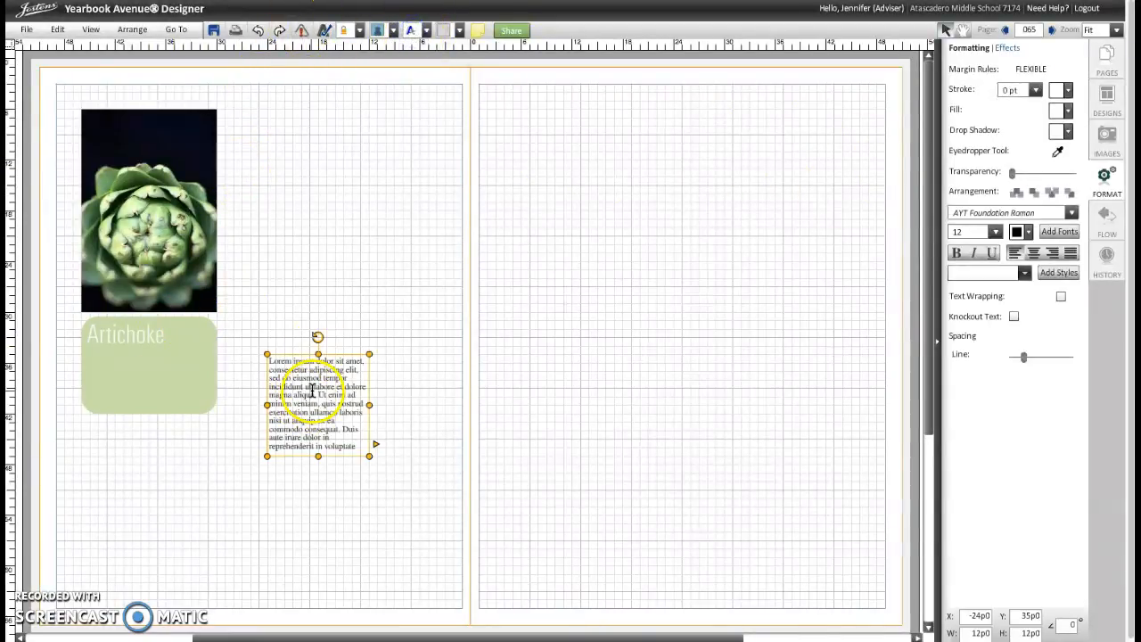
double_click(312, 391)
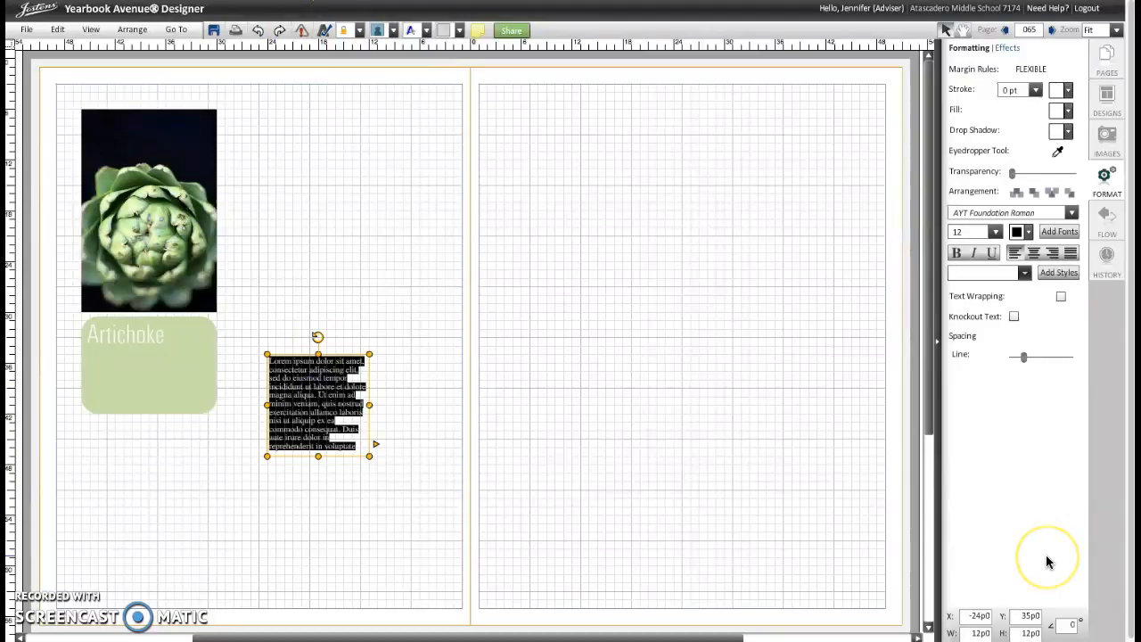
text(this is the best thing to eat)
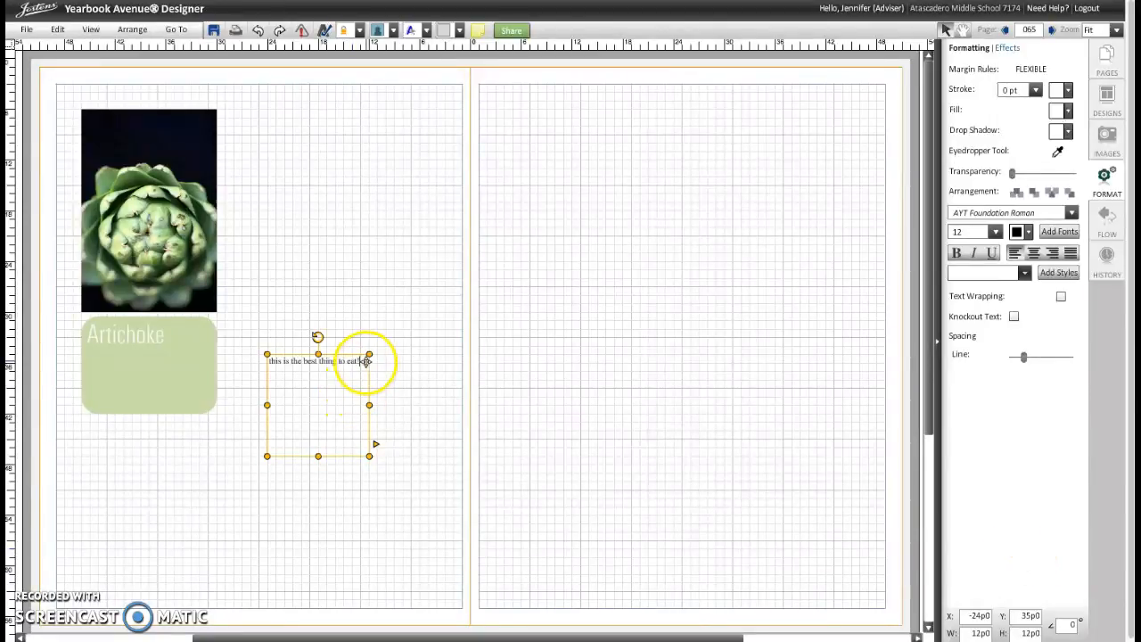
Set the caption's font to AYT Vision Thick and move its text box onto the green rectangle, just below the "Artichoke" headline
drag(362, 360, 263, 360)
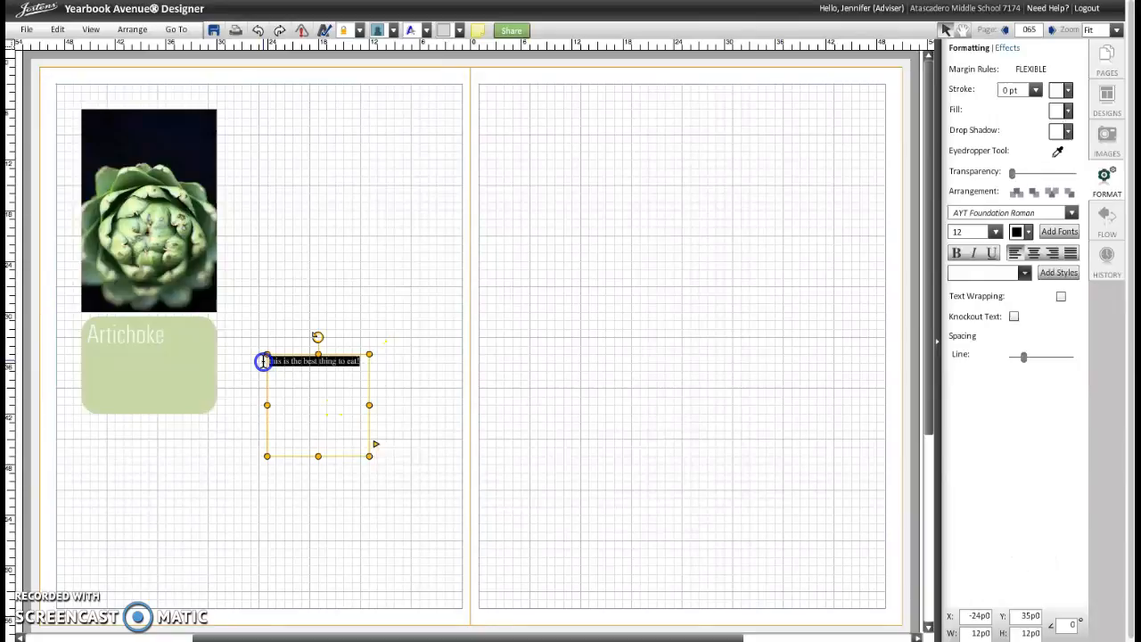
click(1072, 213)
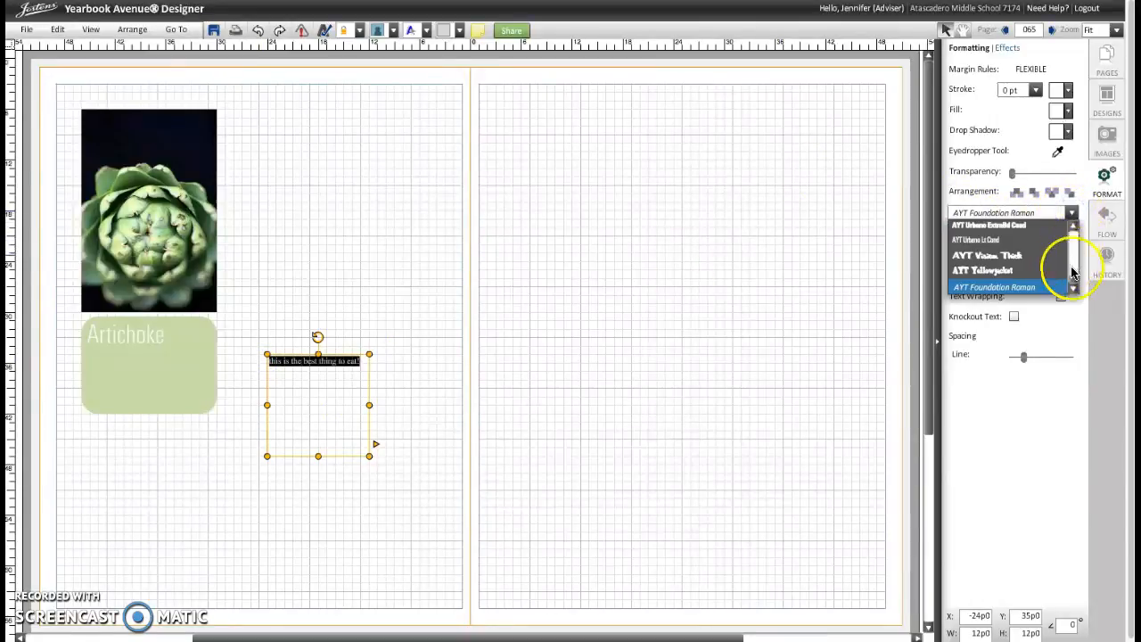
click(991, 256)
drag(304, 356, 121, 344)
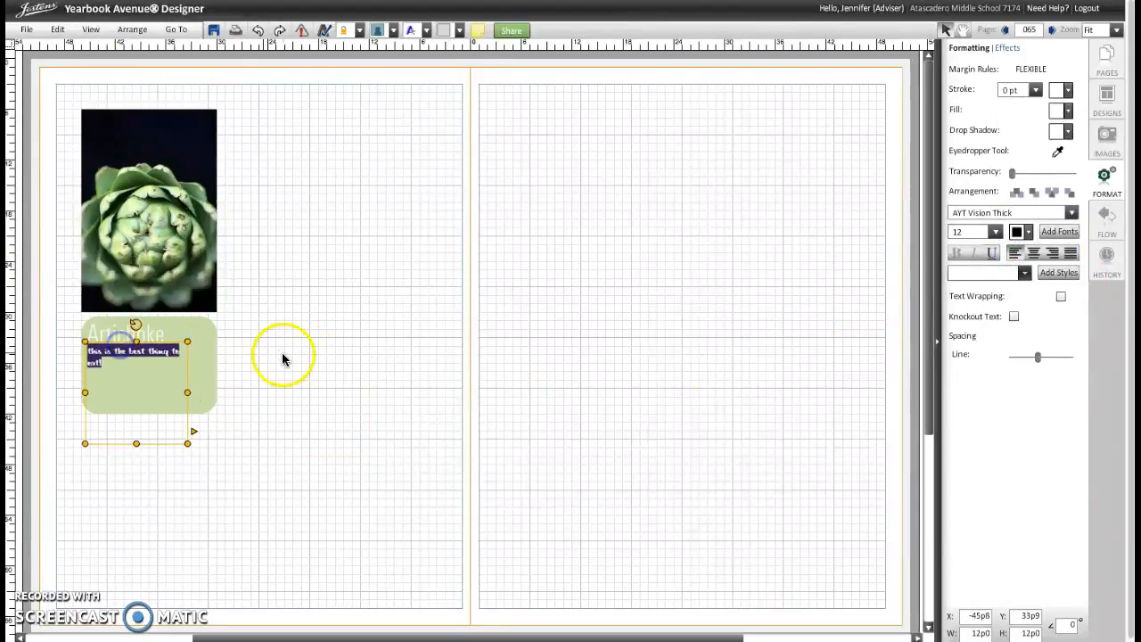
click(283, 359)
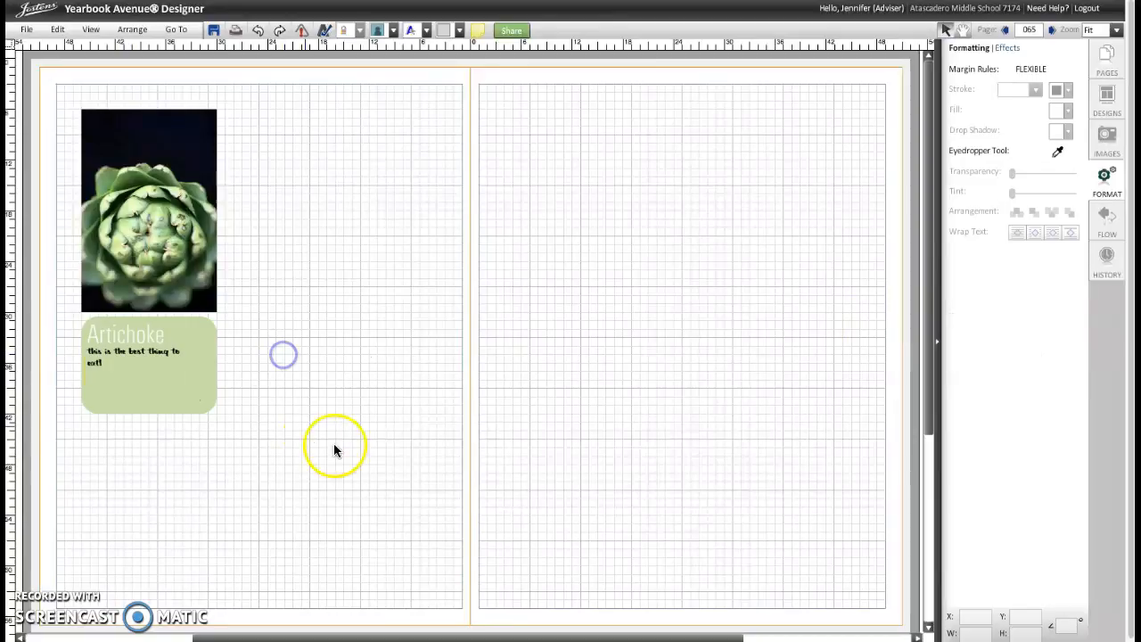
Change the font of the whole caption "this is the best thing to eat!" to AYT Urbano
click(111, 363)
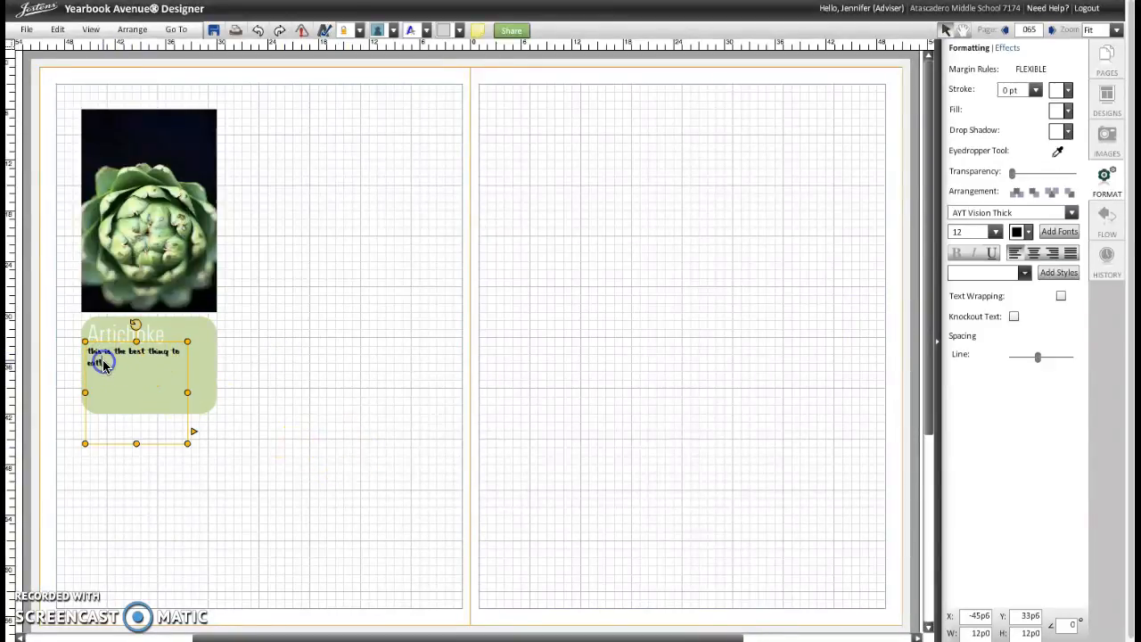
drag(95, 361, 86, 353)
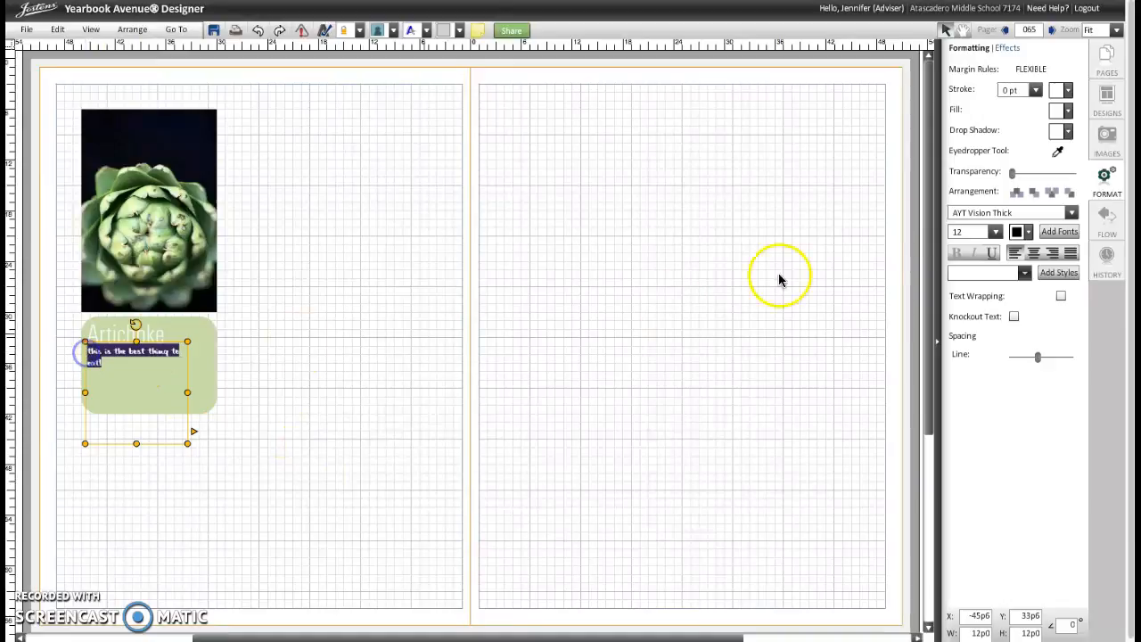
click(1073, 213)
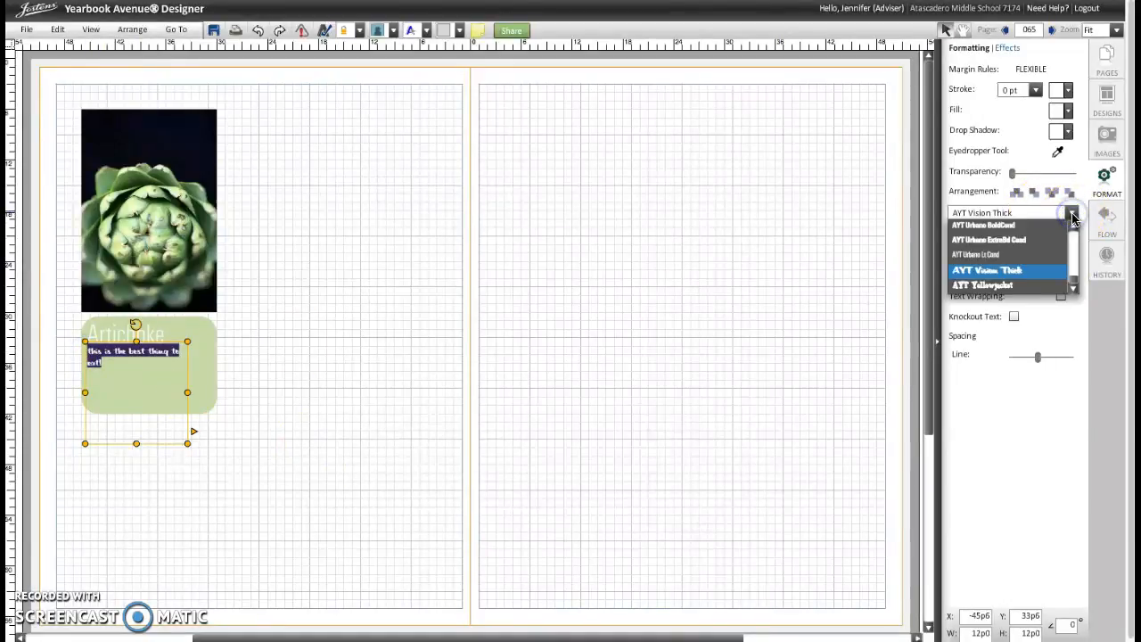
scroll(1074, 283, up, 1)
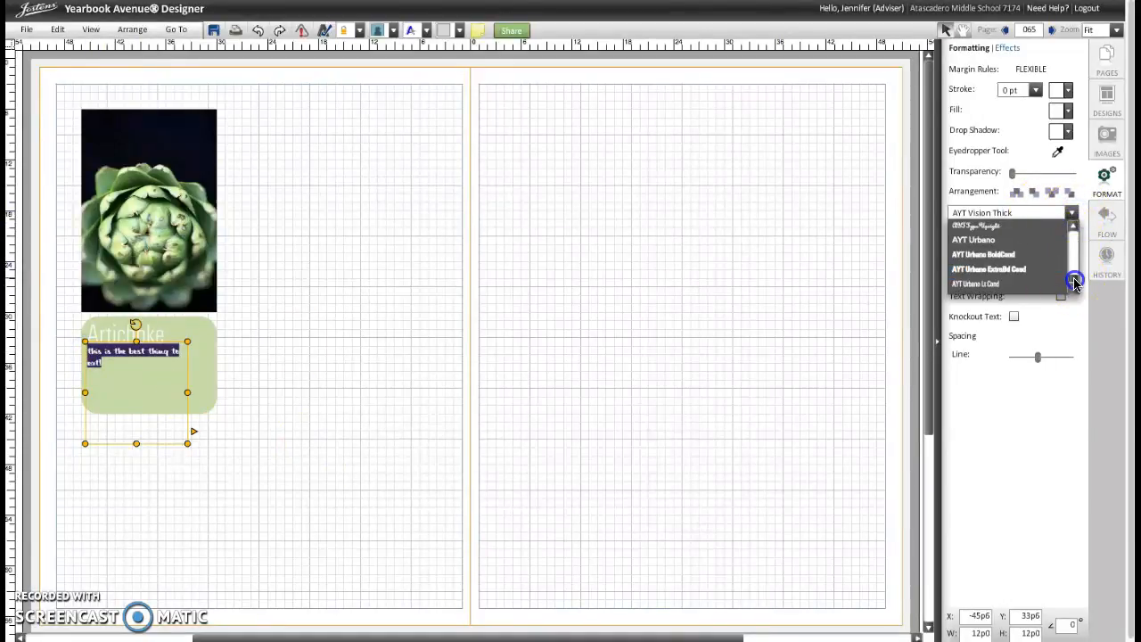
scroll(1075, 282, up, 1)
scroll(1077, 282, down, 1)
click(983, 243)
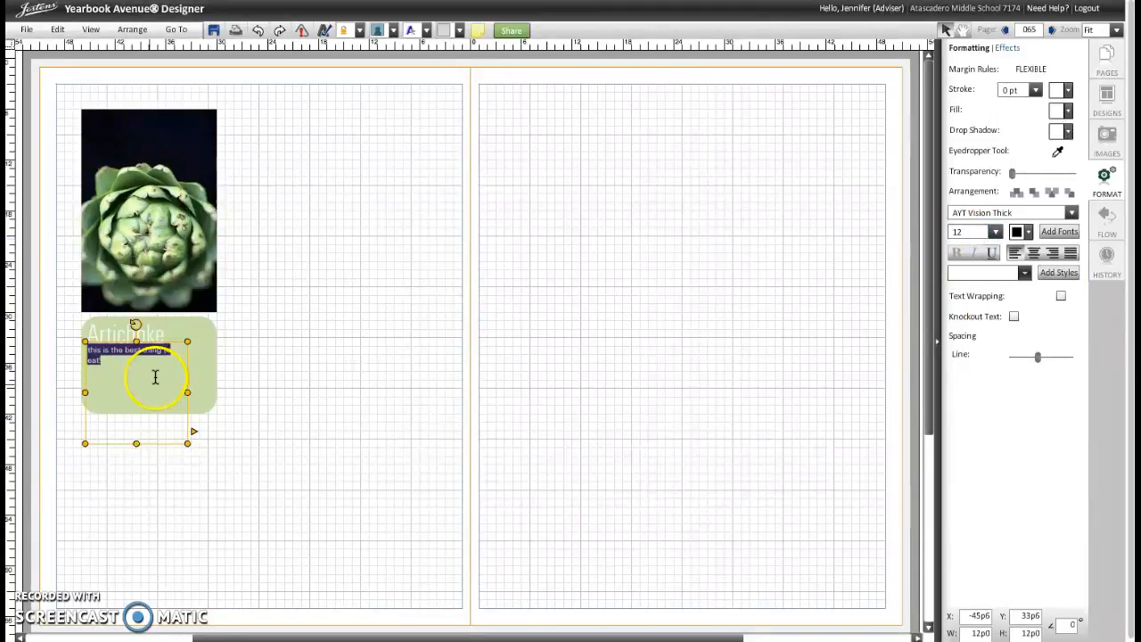
click(270, 343)
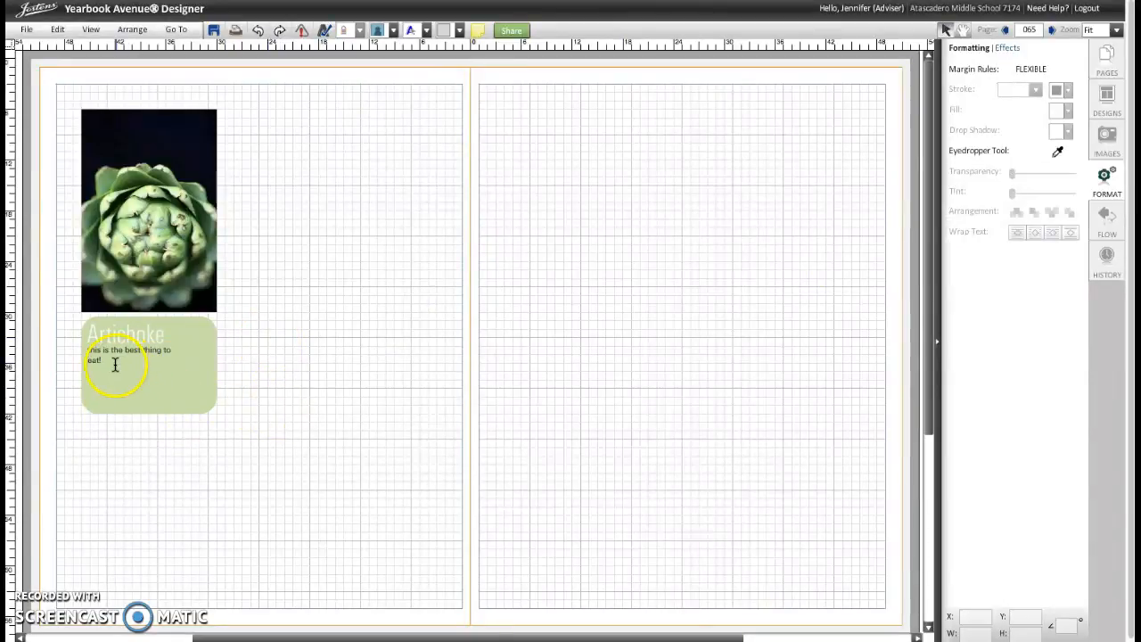
Set the font size of the whole caption text to 14
click(104, 359)
double_click(82, 352)
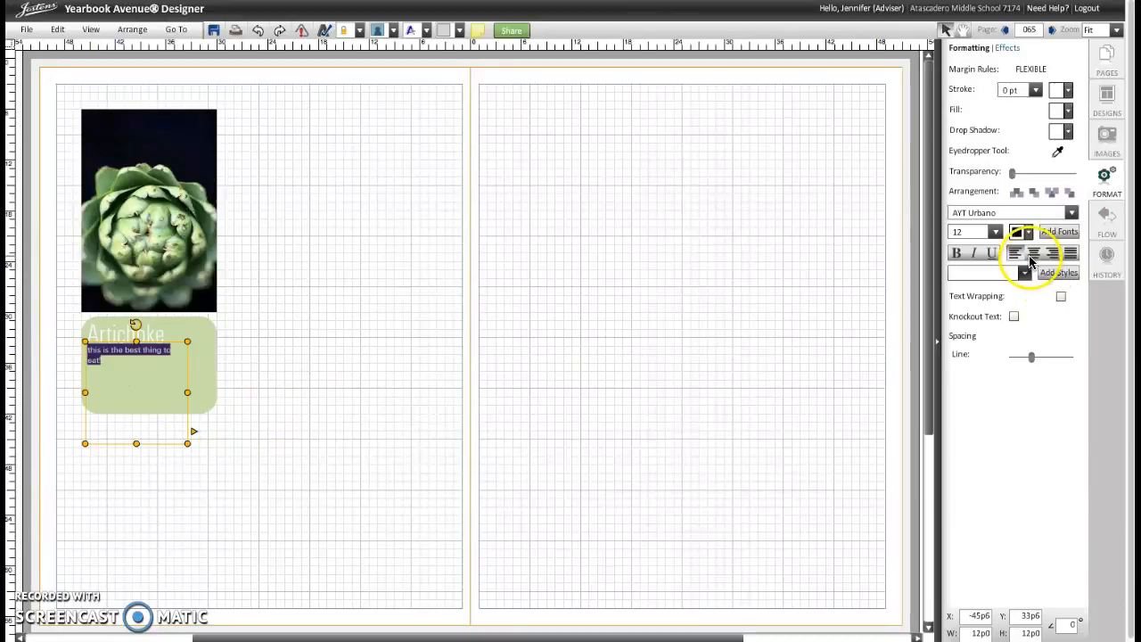
click(996, 232)
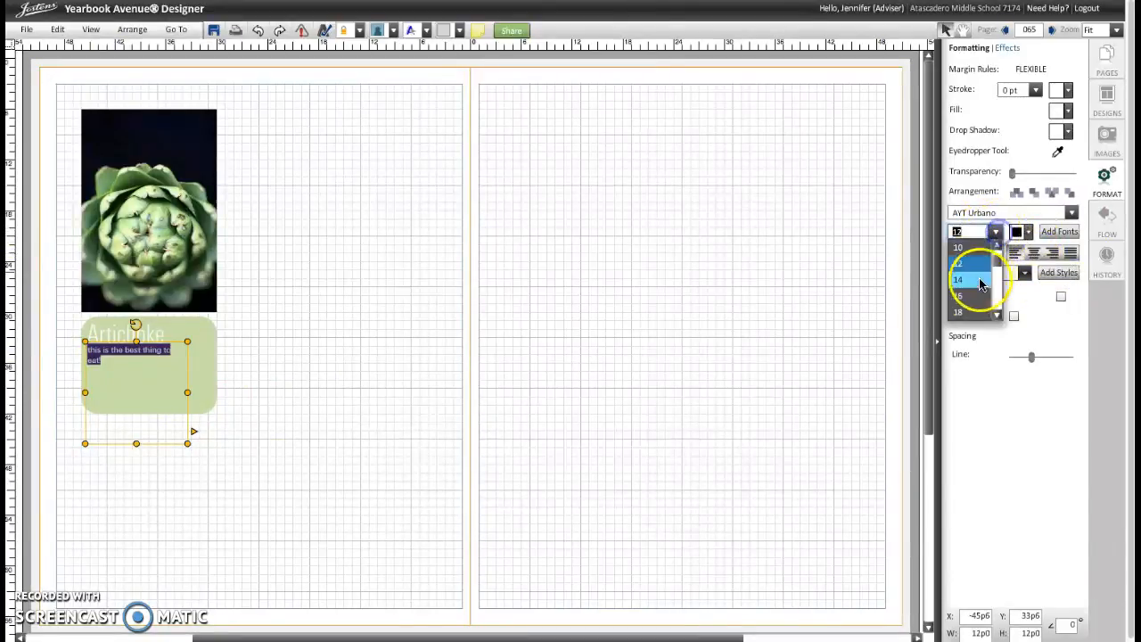
click(958, 279)
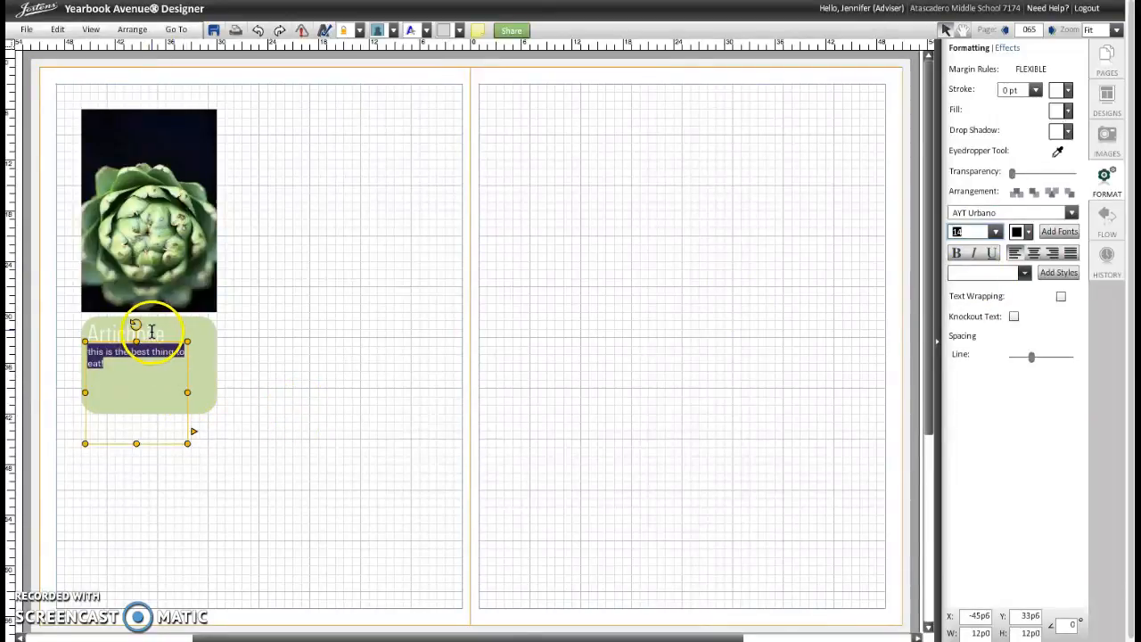
Move the "Artichoke" headline down within the green rectangle, and place the caption box above it at Y 31p0, shortened to 3p6 high
click(151, 331)
drag(151, 332, 179, 390)
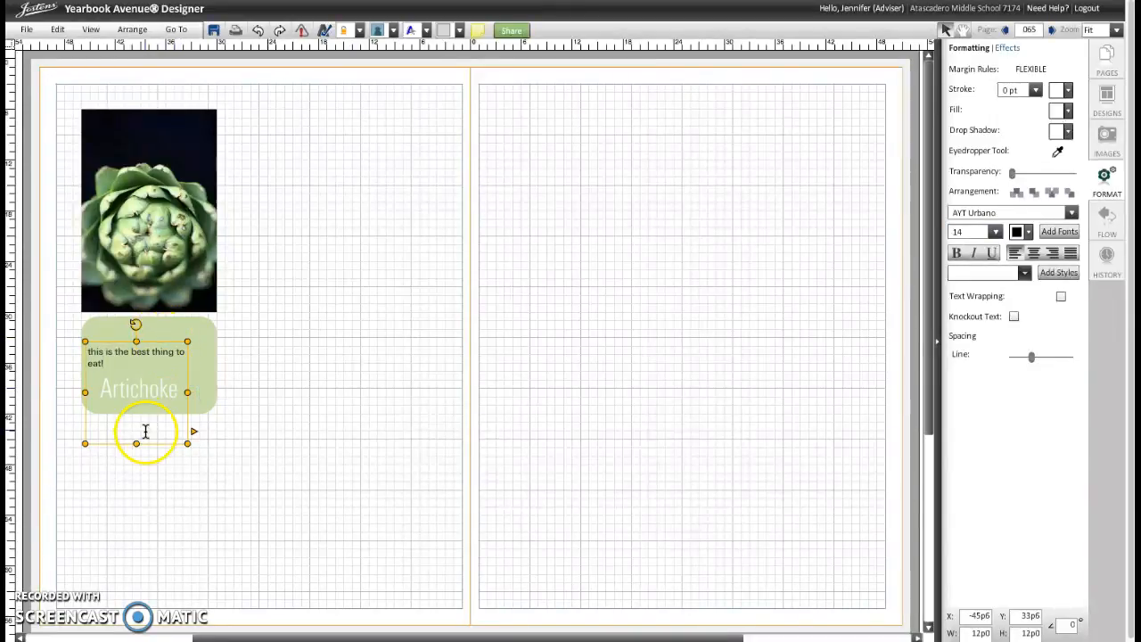
drag(136, 444, 122, 333)
text(!)
Set the font size of the "Artichoke" headline to 68
click(123, 390)
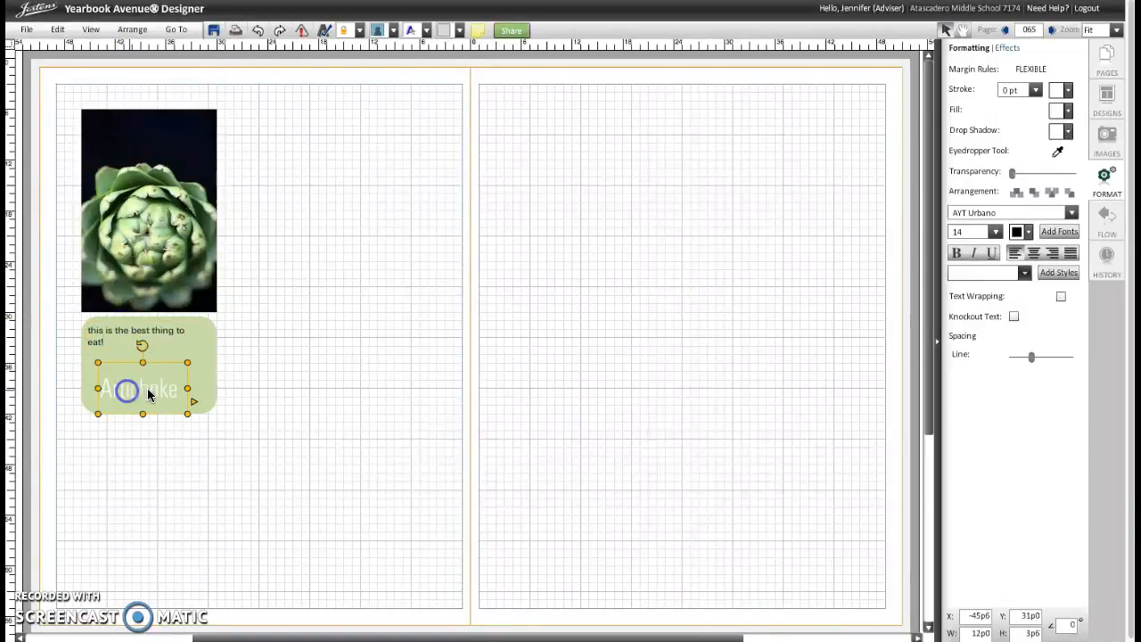
drag(176, 390, 95, 388)
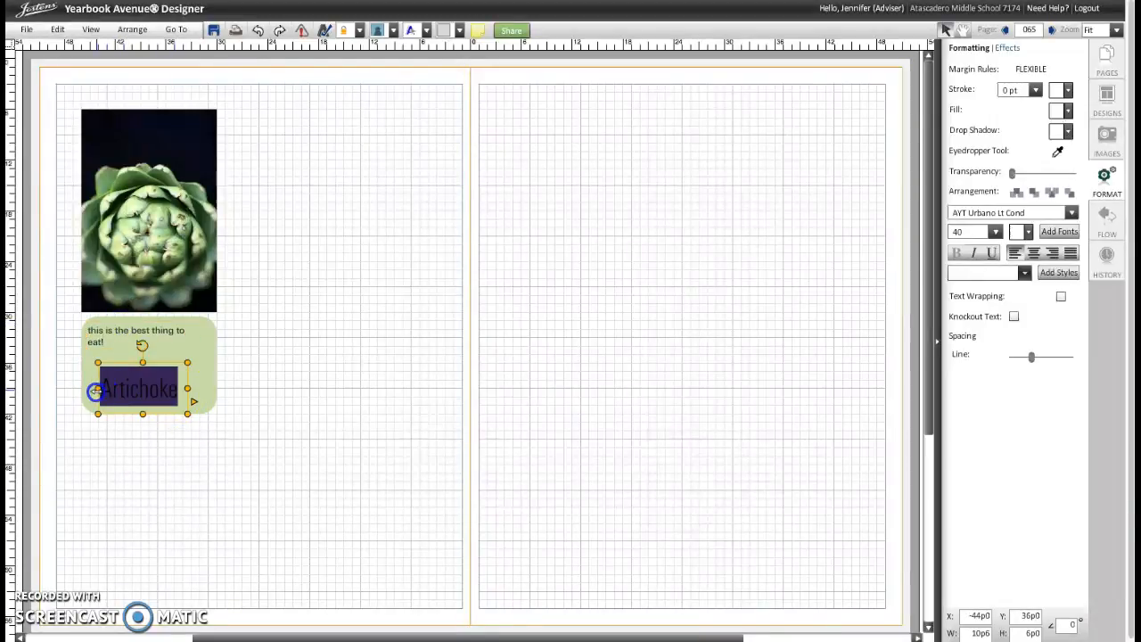
click(996, 232)
mouse_move(998, 282)
mouse_down()
mouse_move(1002, 314)
mouse_move(997, 303)
mouse_up()
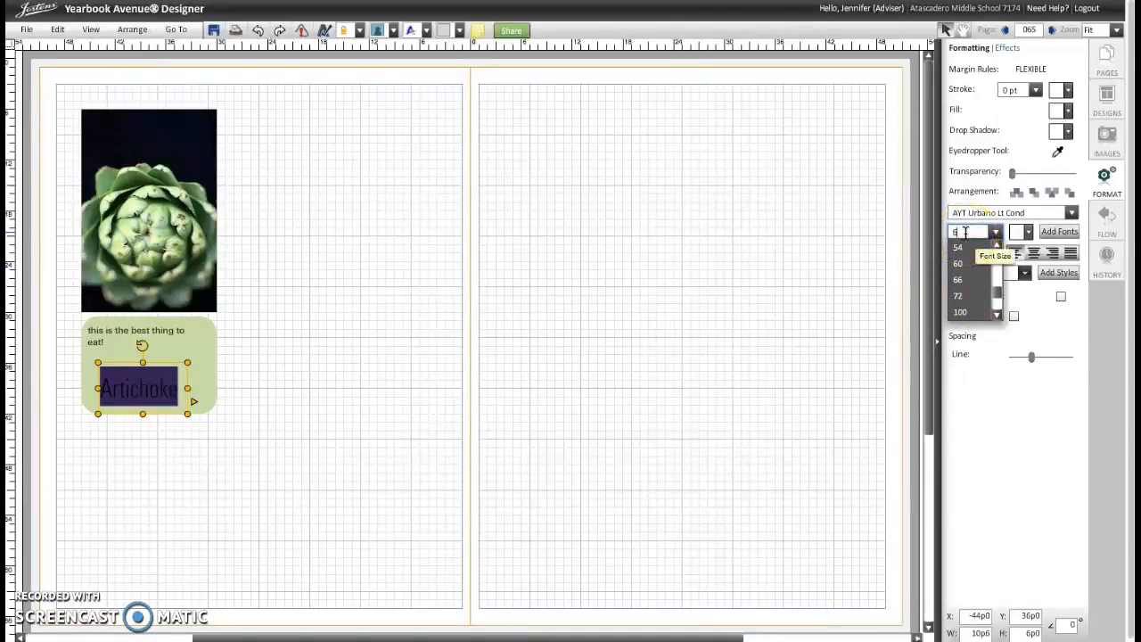
key(Return)
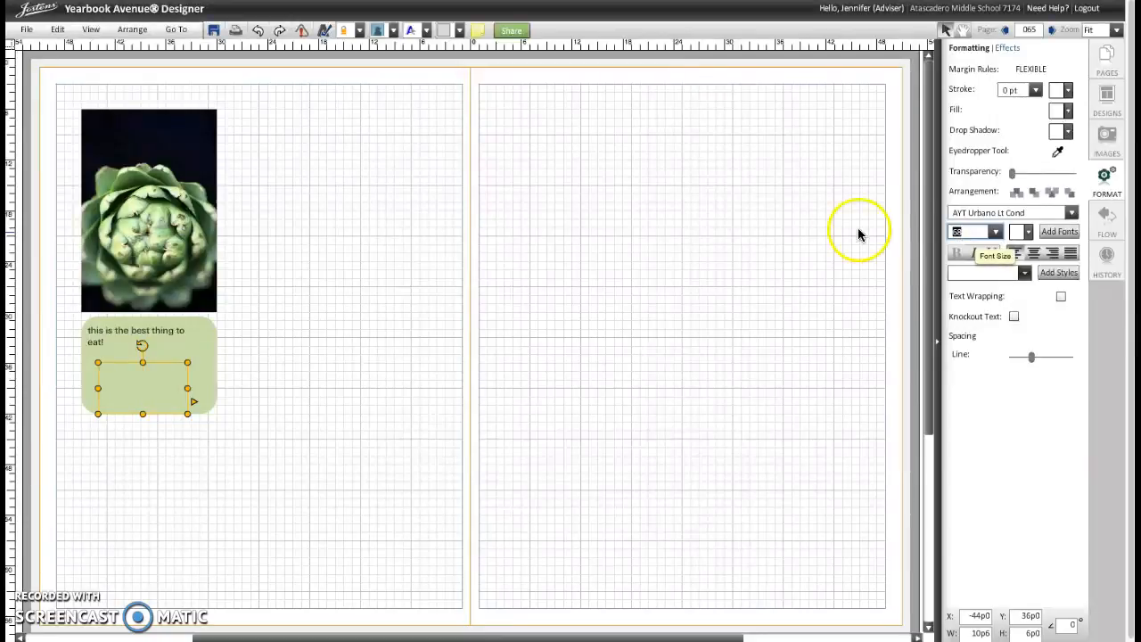
click(166, 446)
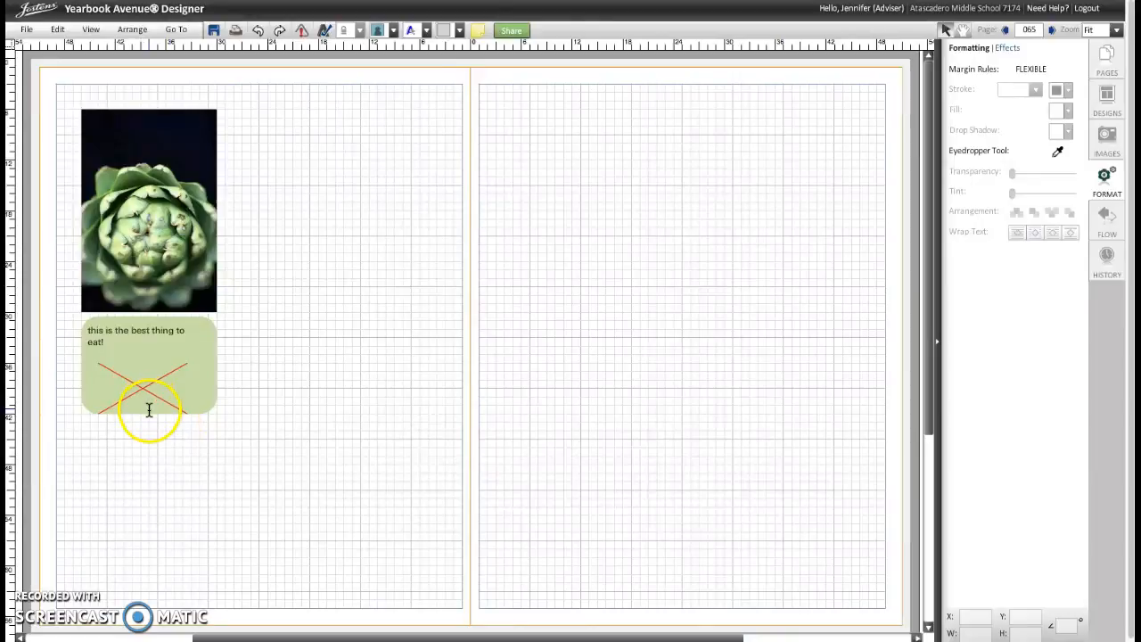
Move the "Artichoke" text box onto the middle of the photo and enlarge it to about 17p6 wide by 9p0 high
click(140, 390)
drag(115, 362, 114, 131)
drag(185, 183, 242, 205)
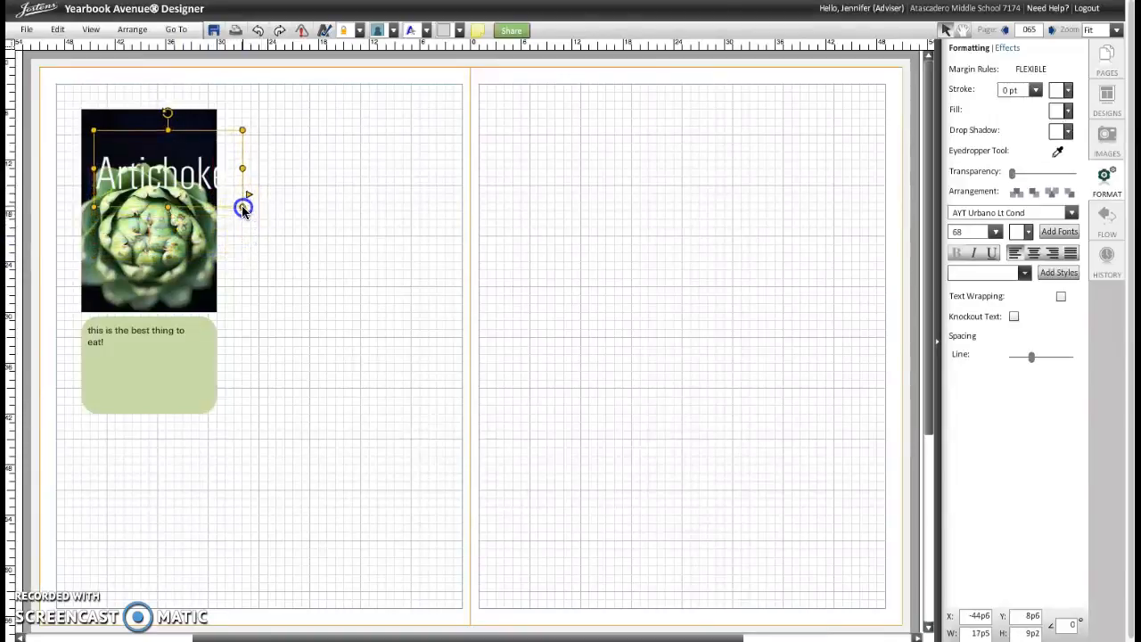
click(253, 249)
click(185, 189)
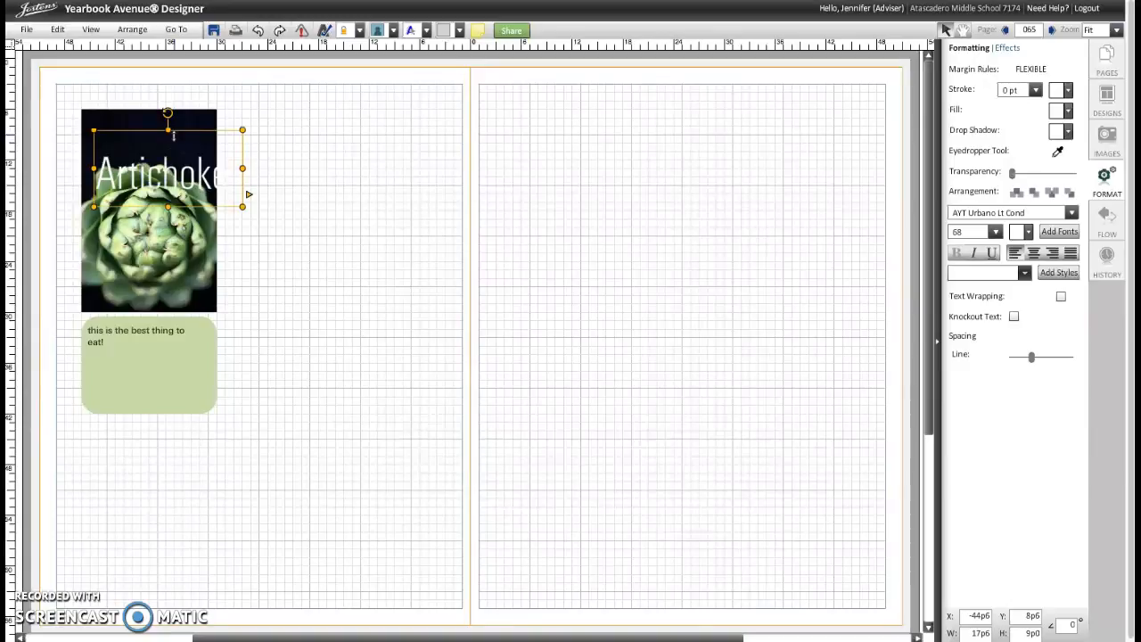
drag(179, 131, 166, 169)
Shorten the caption text box in the green rectangle to 2p6 high
click(139, 335)
drag(136, 350, 137, 343)
click(291, 369)
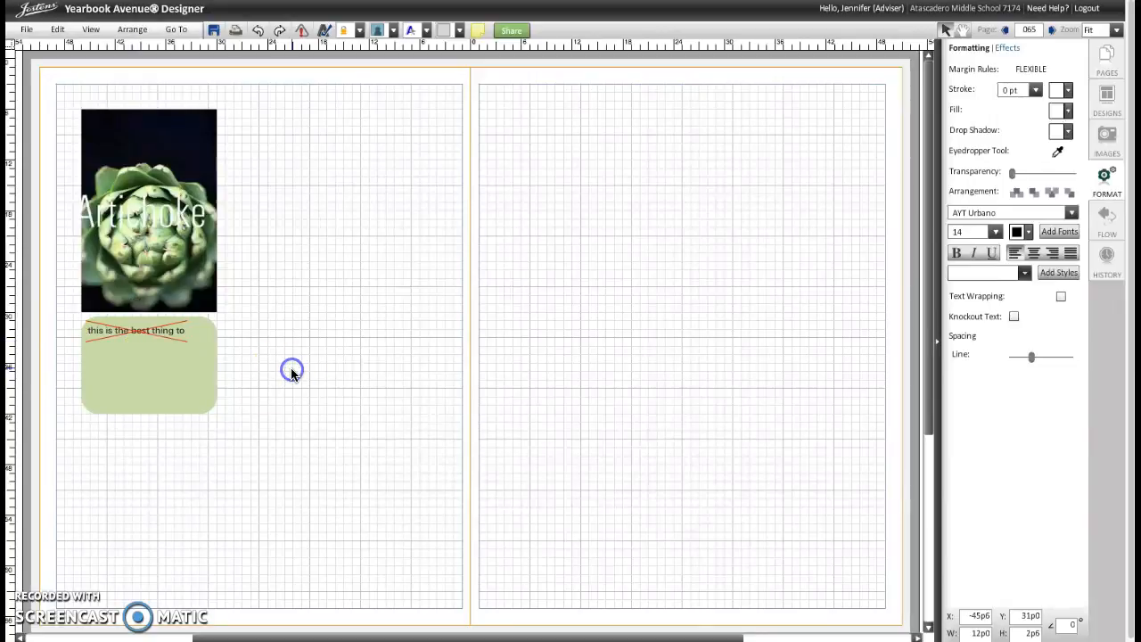
Extend the caption text box in the green rectangle to 4p6 high
click(146, 339)
drag(137, 343, 137, 358)
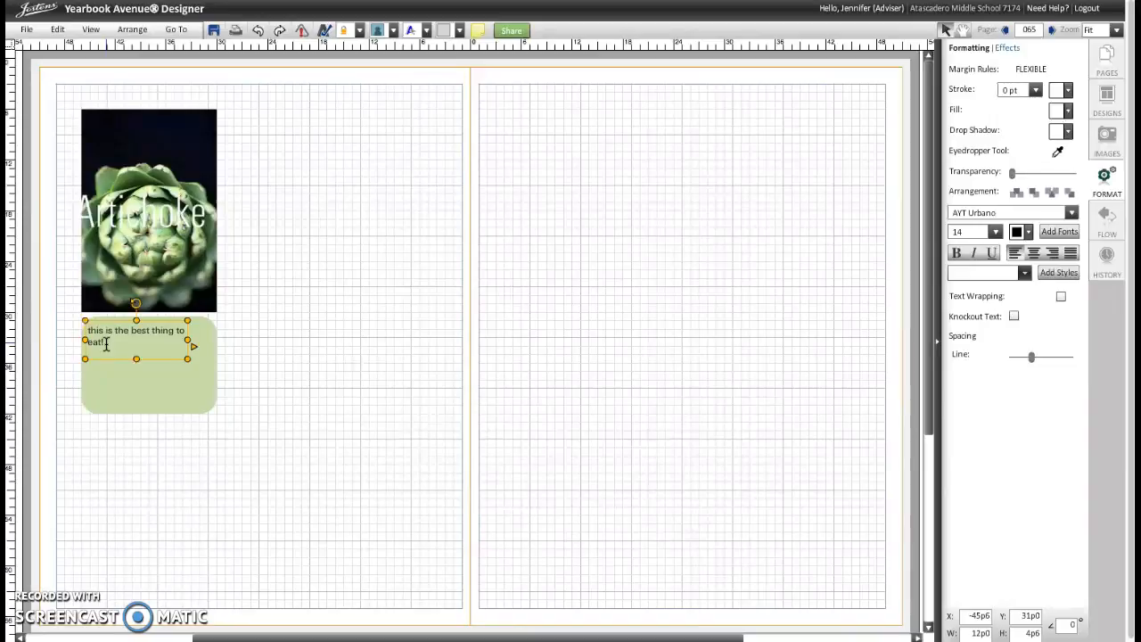
click(255, 385)
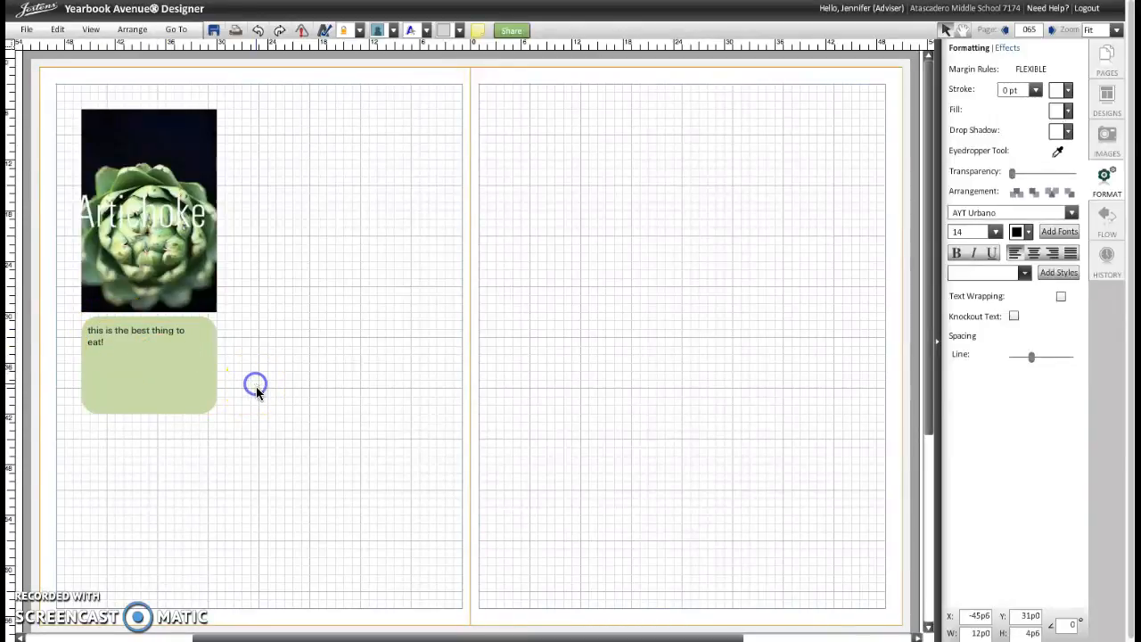